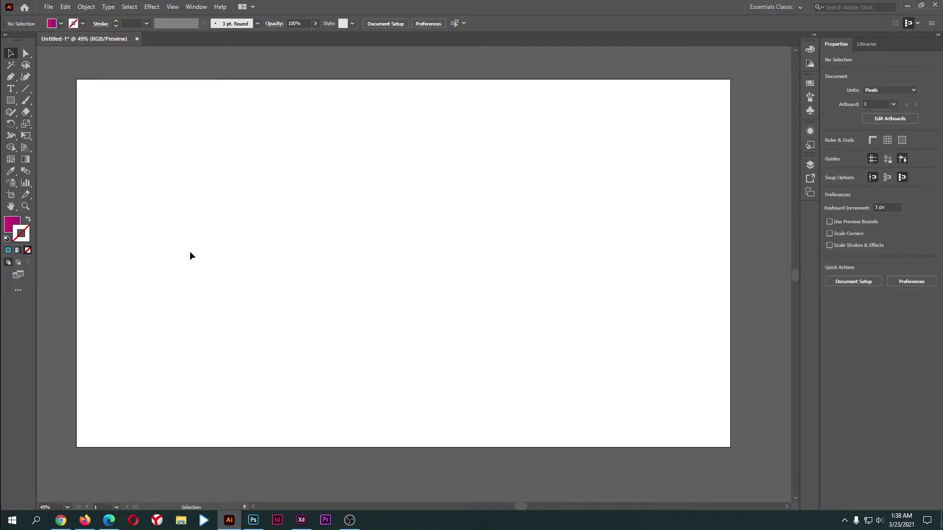
# Step: Draw a tall, narrow rectangle about 95 by 643 px in the artboard's left half, with no fill
pyautogui.click(10, 88)
pyautogui.moveTo(11, 99); pyautogui.dragTo(39, 101)
pyautogui.moveTo(287, 151); pyautogui.dragTo(320, 369)
pyautogui.press('v')
pyautogui.press('/')
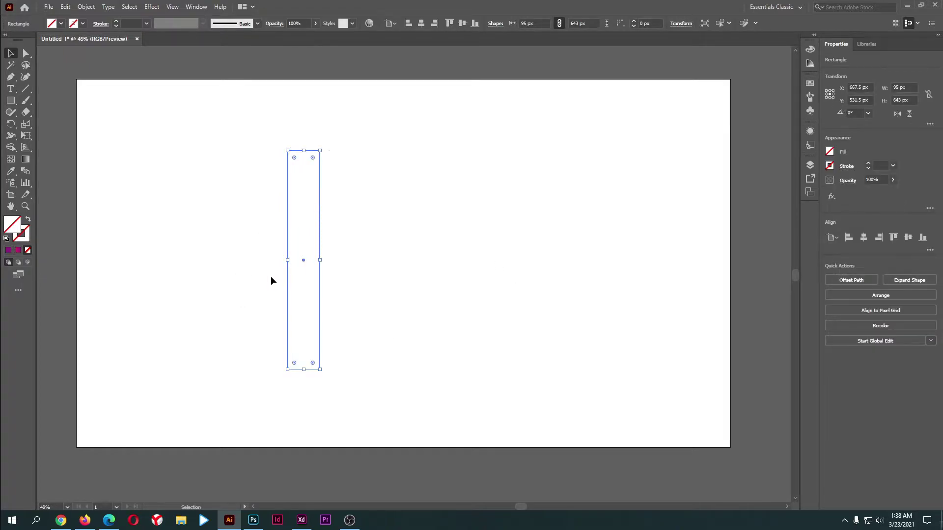
# Step: Fill the rectangle with a dark orange colour
pyautogui.doubleClick(13, 227)
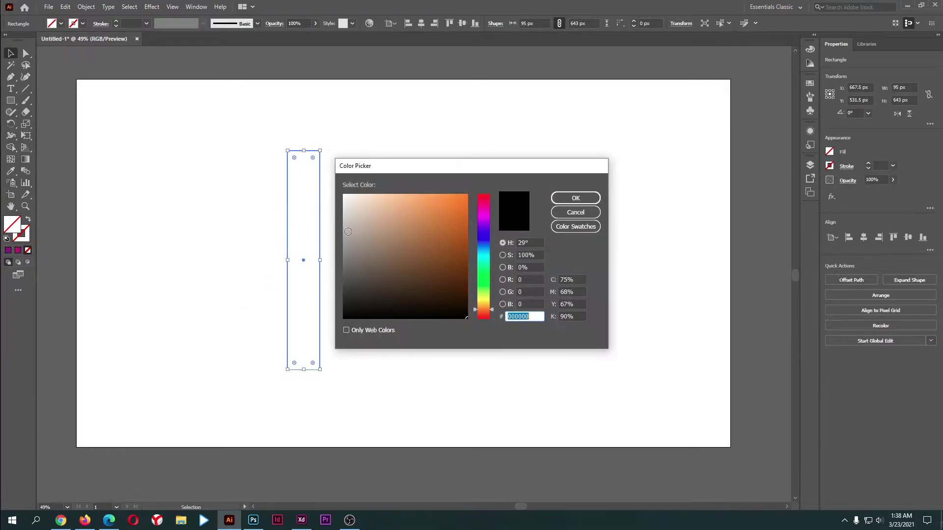
pyautogui.click(463, 225)
pyautogui.click(575, 200)
# Step: Shift the orange bar slightly down and right and rotate it clockwise by about 26 degrees
pyautogui.moveTo(247, 207); pyautogui.dragTo(348, 299)
pyautogui.moveTo(303, 242); pyautogui.dragTo(309, 248)
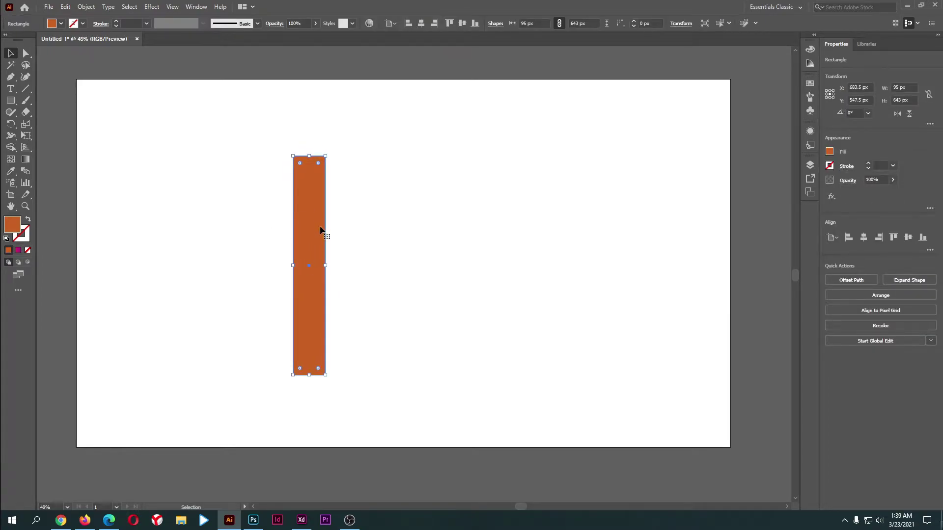
pyautogui.moveTo(330, 151); pyautogui.dragTo(386, 149)
pyautogui.click(377, 228)
# Step: Create a mirrored copy of the slanted bar by reflecting it across the vertical axis
pyautogui.click(331, 215)
pyautogui.rightClick(331, 215)
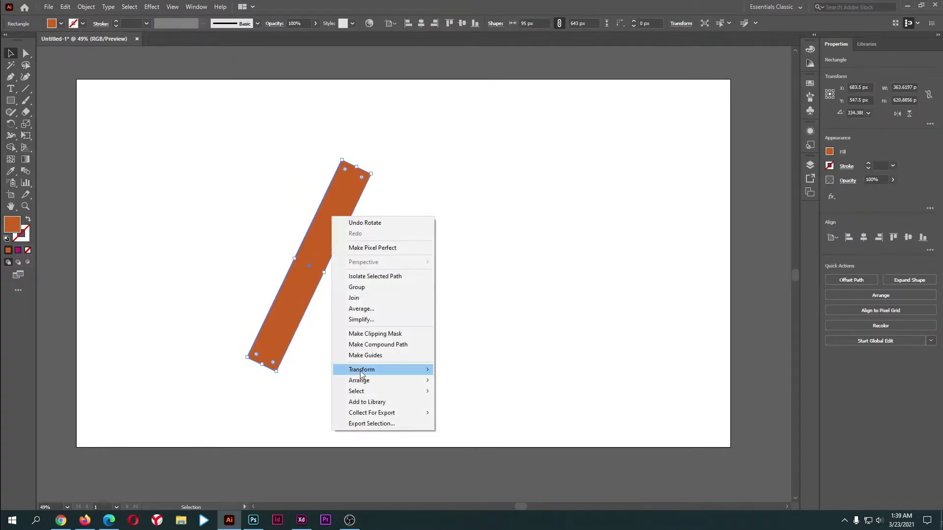
pyautogui.moveTo(363, 371)
pyautogui.click(465, 406)
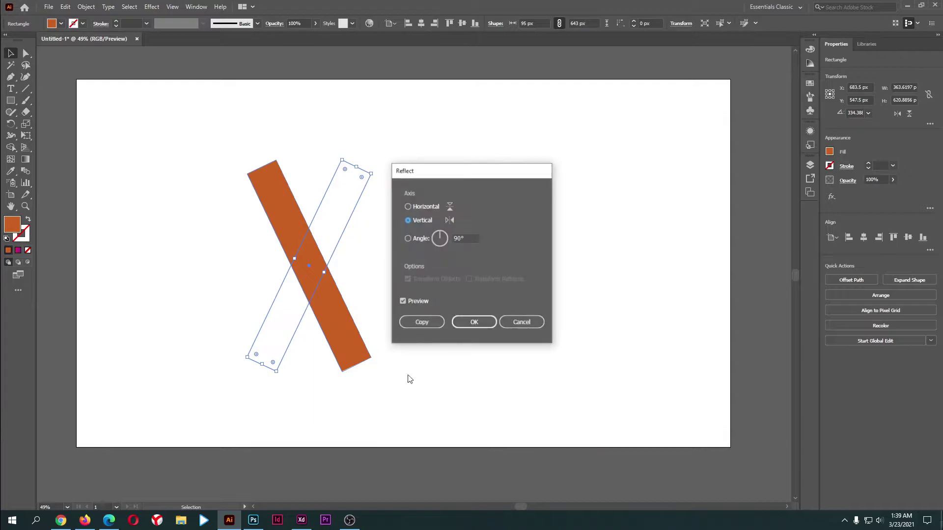
pyautogui.click(402, 301)
pyautogui.click(403, 301)
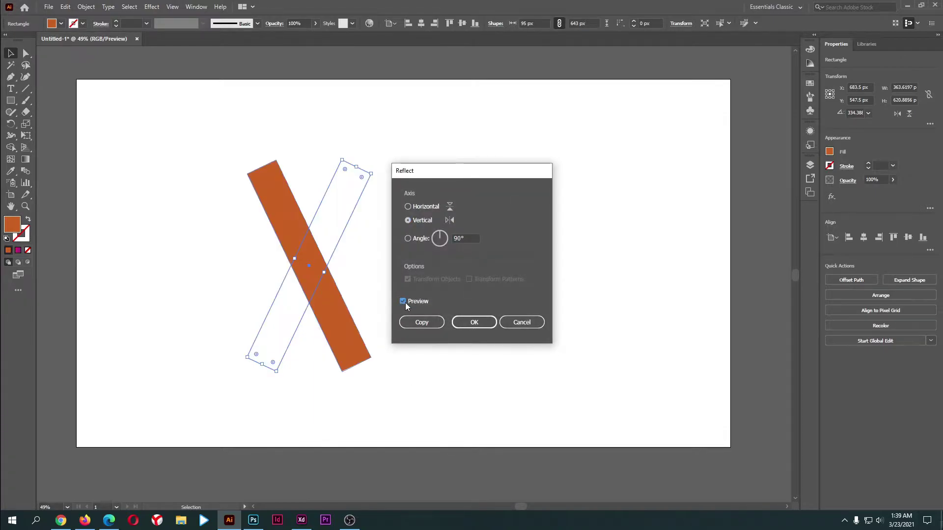
pyautogui.click(422, 323)
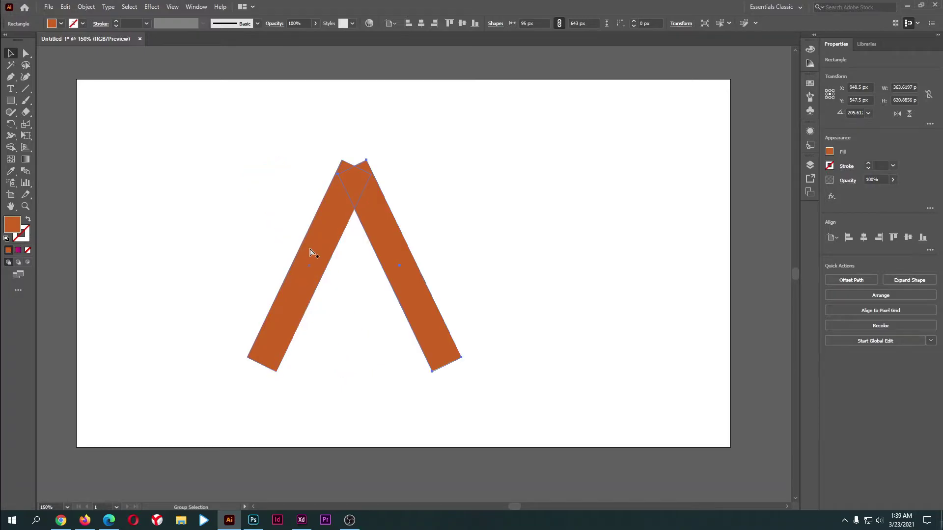
# Step: Position the mirrored bar to the right so the bars' upper corners meet at one peak and form an upside-down V
pyautogui.scroll(5, 309, 249)
pyautogui.scroll(2, 339, 242)
pyautogui.moveTo(494, 219); pyautogui.dragTo(506, 185)
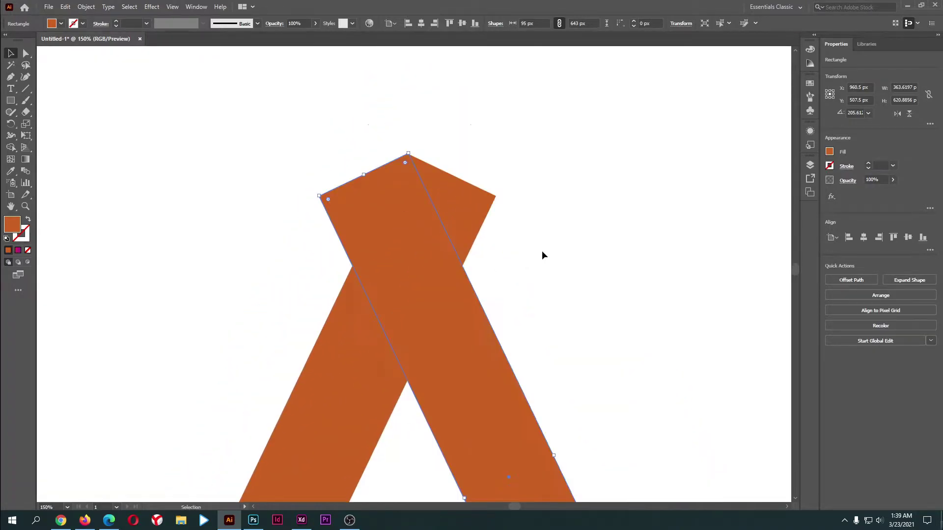
pyautogui.click(542, 253)
pyautogui.click(404, 242)
pyautogui.hotkey('ctrl', 'shift', '[')
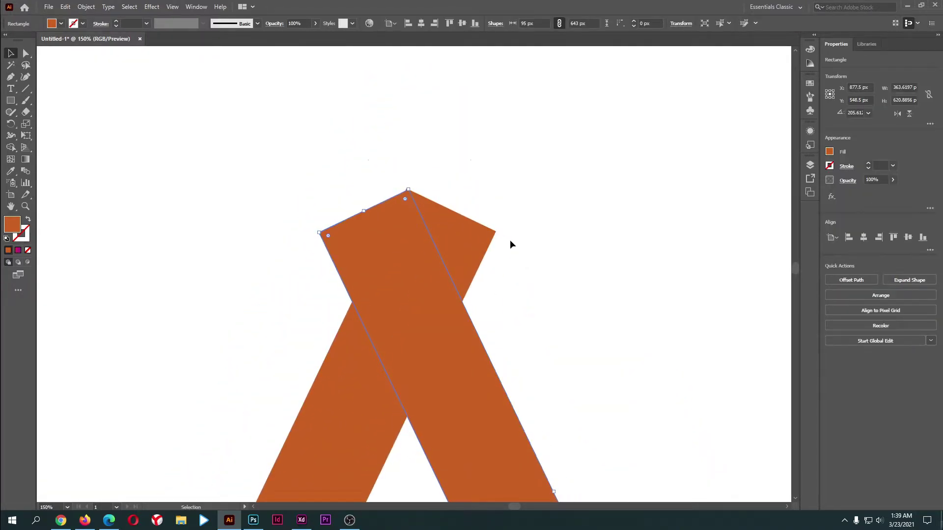
pyautogui.click(511, 243)
pyautogui.hotkey('ctrl', 'a')
pyautogui.hotkey('ctrl', '-')
pyautogui.hotkey('ctrl', '-')
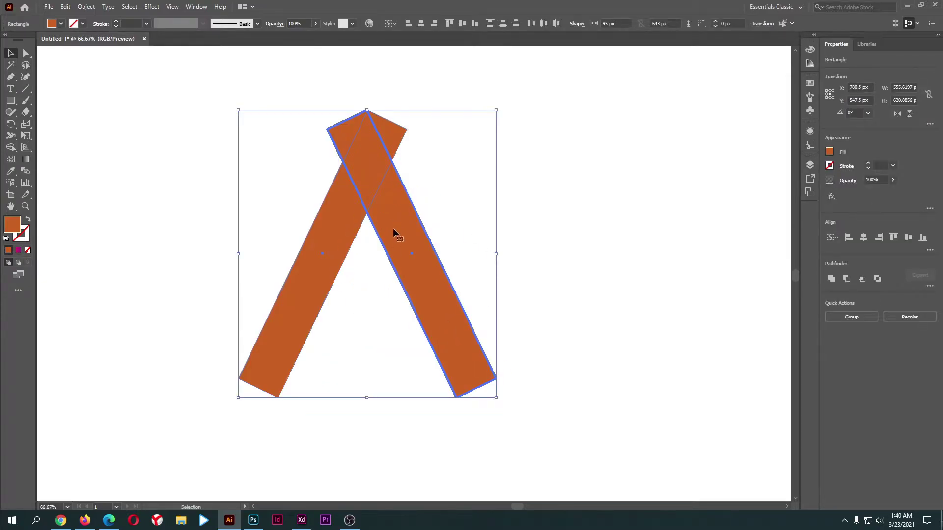
# Step: Duplicate the left slanted bar and place the copy in the empty area to the right of the letter shape
pyautogui.click(526, 212)
pyautogui.scroll(2, 362, 135)
pyautogui.scroll(-1, 365, 127)
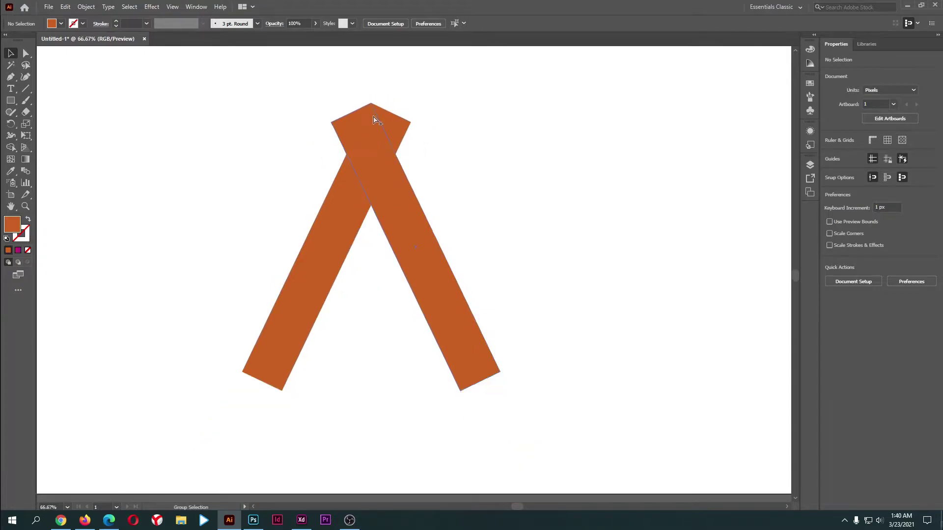
pyautogui.scroll(-2, 373, 118)
pyautogui.scroll(1, 370, 146)
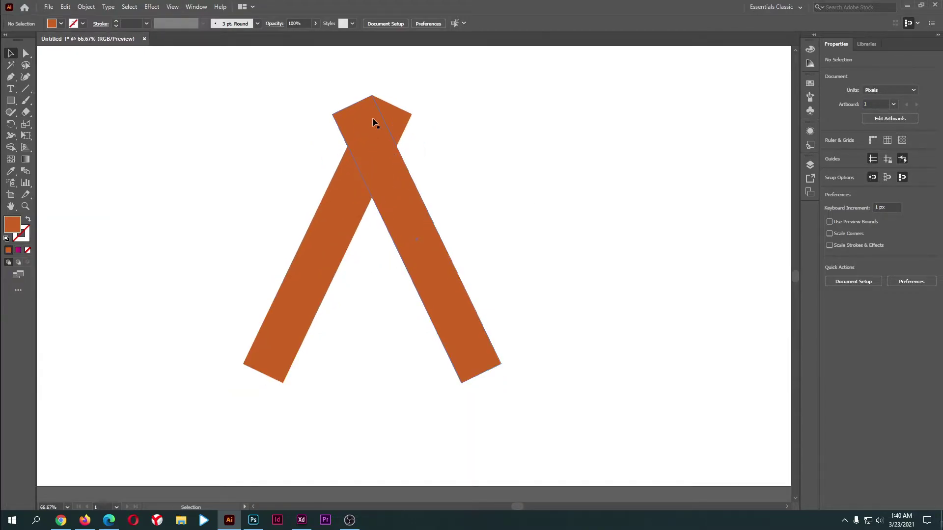
pyautogui.click(317, 285)
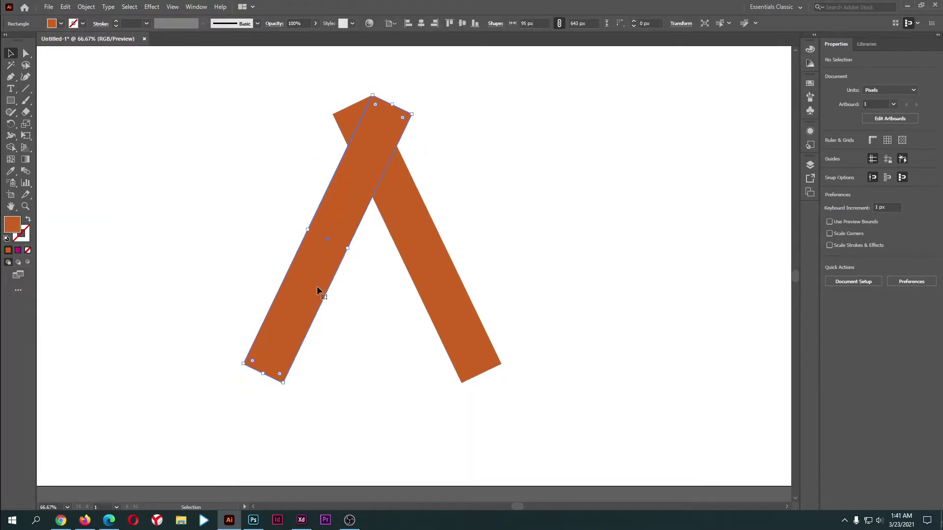
pyautogui.press('a')
pyautogui.moveTo(325, 276); pyautogui.dragTo(698, 256)
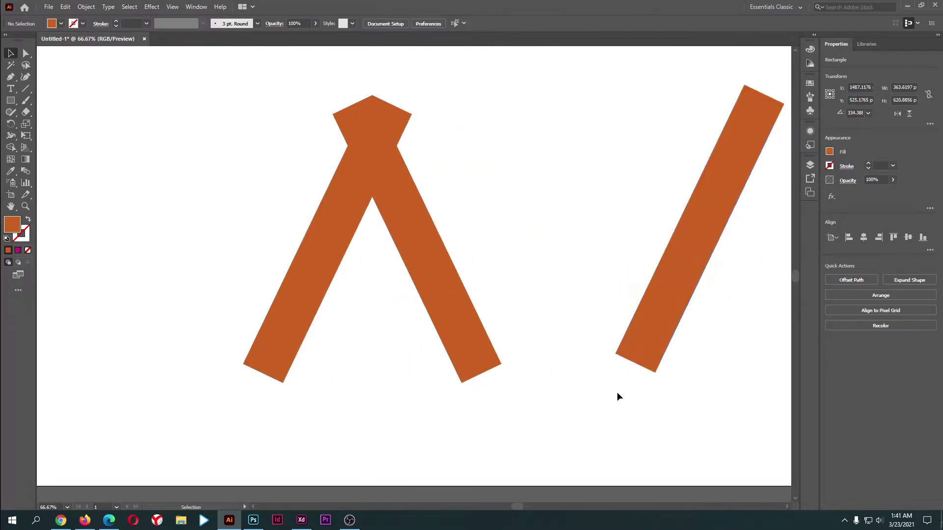
pyautogui.click(618, 391)
# Step: Remove the two corner pieces projecting at the top of the crossed bars with the Shape Builder tool
pyautogui.moveTo(200, 146); pyautogui.dragTo(467, 300)
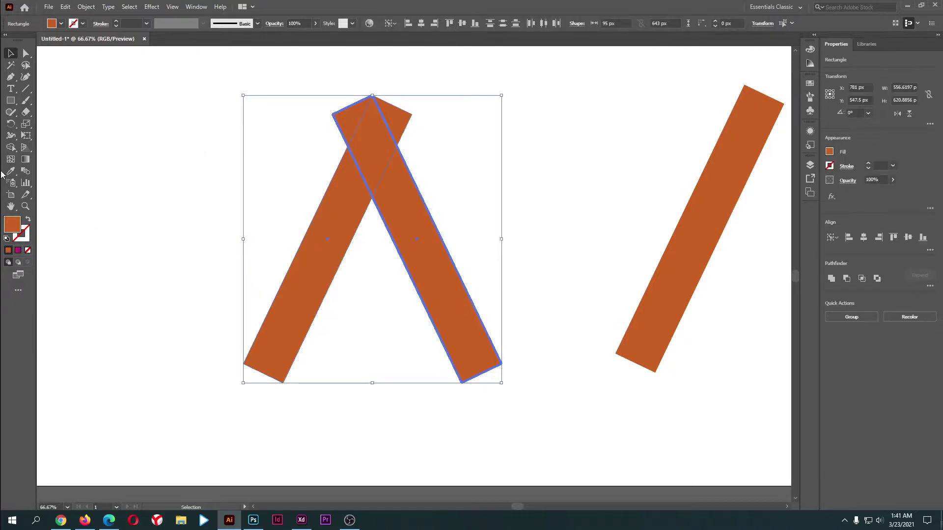
pyautogui.moveTo(11, 147); pyautogui.dragTo(79, 151)
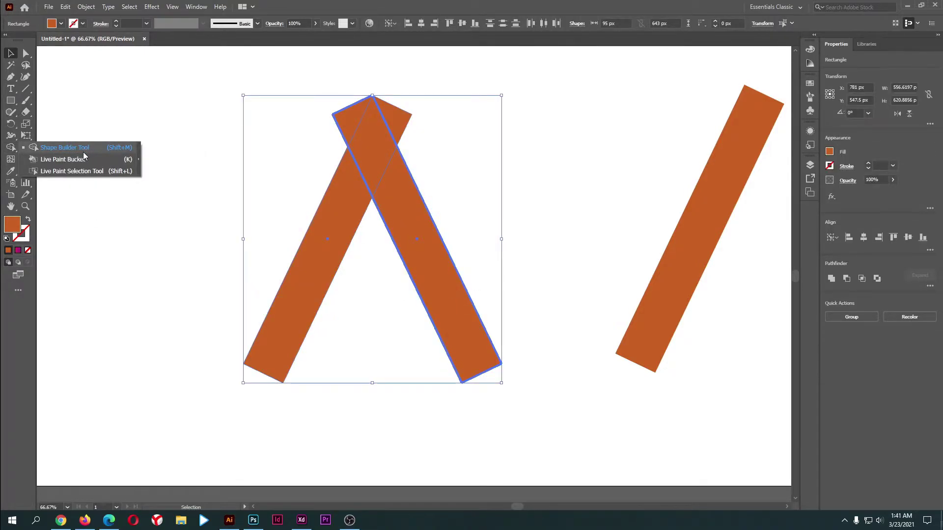
pyautogui.moveTo(83, 153); pyautogui.dragTo(84, 150)
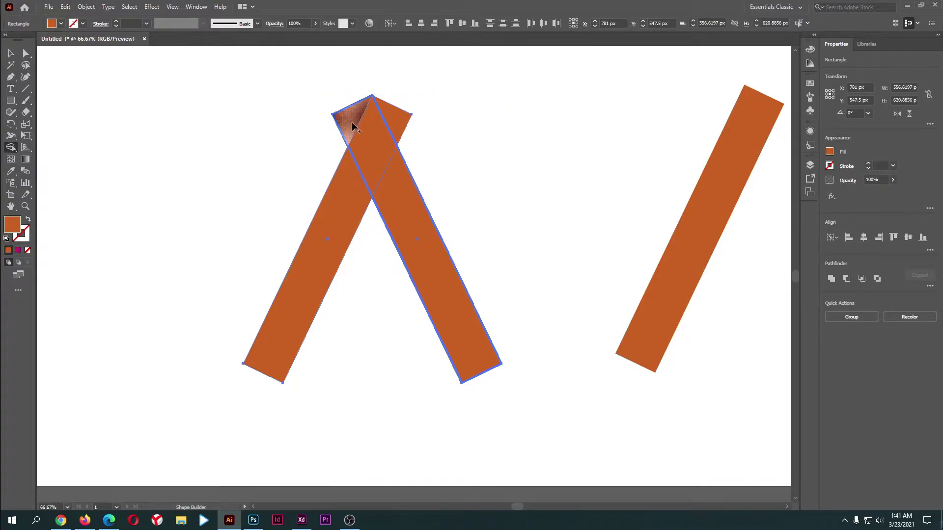
pyautogui.moveTo(352, 127)
pyautogui.mouseDown()
pyautogui.moveTo(408, 114)
pyautogui.moveTo(358, 132)
pyautogui.mouseUp()
pyautogui.keyDown('alt'); pyautogui.click(355, 128); pyautogui.keyUp('alt')
pyautogui.click(8, 54)
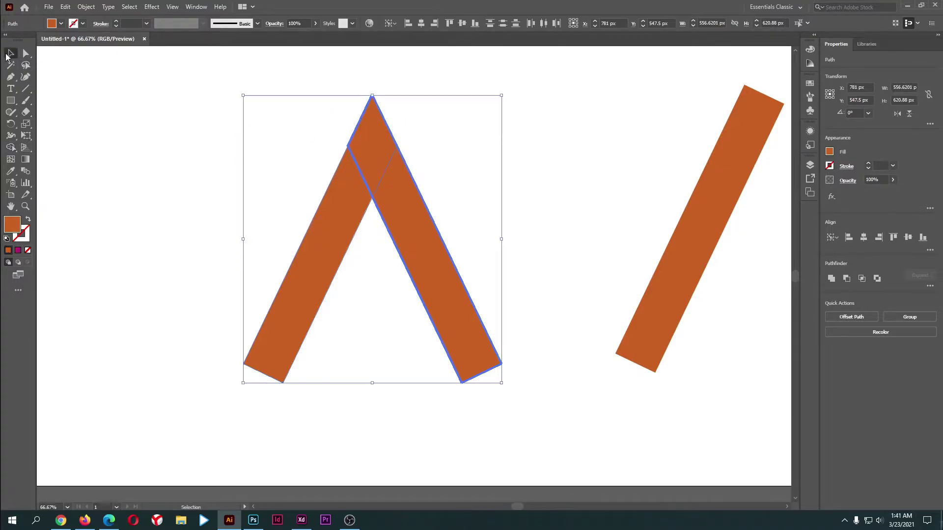
# Step: Merge the two crossed bars and their overlap into one upside-down V with the Shape Builder tool
pyautogui.moveTo(198, 180); pyautogui.dragTo(365, 133)
pyautogui.moveTo(250, 189); pyautogui.dragTo(488, 327)
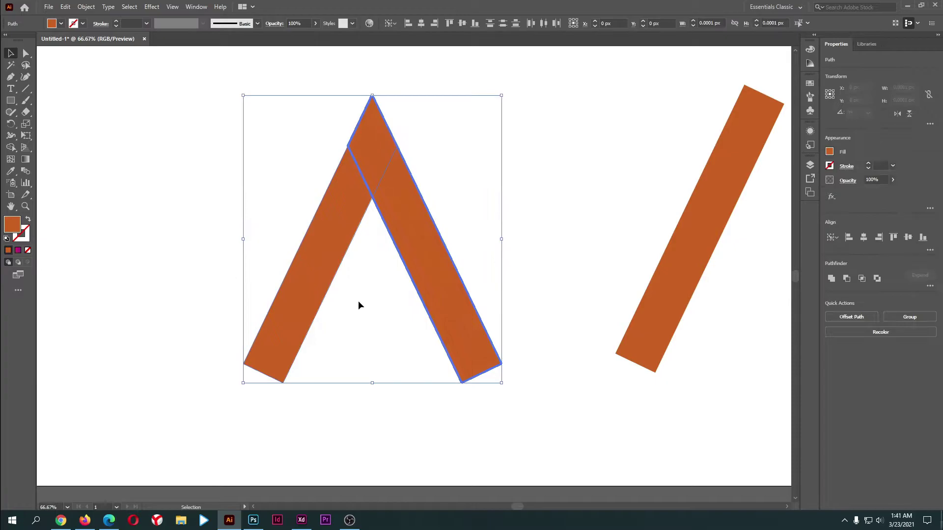
pyautogui.click(11, 148)
pyautogui.click(40, 147)
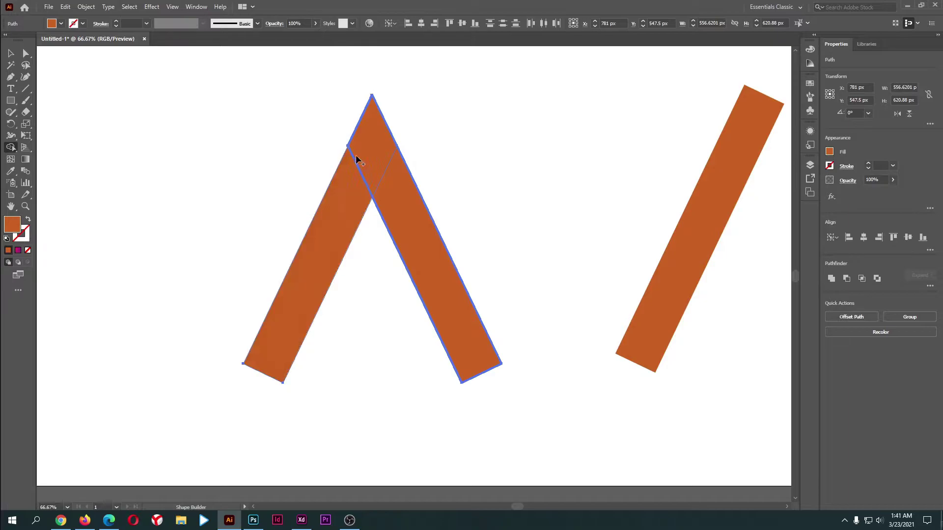
pyautogui.moveTo(363, 155)
pyautogui.mouseDown()
pyautogui.moveTo(407, 206)
pyautogui.moveTo(396, 204)
pyautogui.mouseUp()
pyautogui.press('v')
pyautogui.click(251, 166)
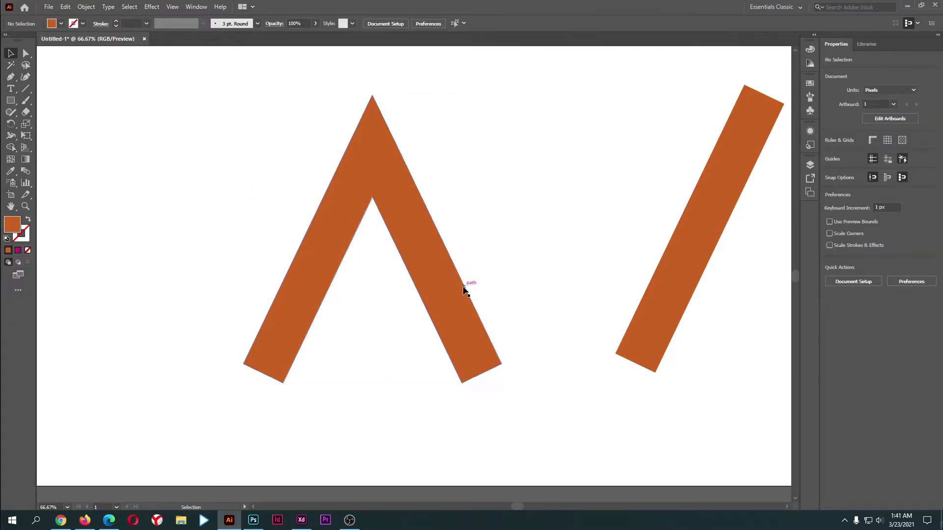
# Step: Move the spare bar across the upside-down V and rotate it to about 287.6° as a crossbar rising to the right
pyautogui.moveTo(673, 284); pyautogui.dragTo(208, 283)
pyautogui.moveTo(324, 102); pyautogui.dragTo(412, 200)
pyautogui.moveTo(311, 201); pyautogui.dragTo(431, 238)
pyautogui.click(535, 257)
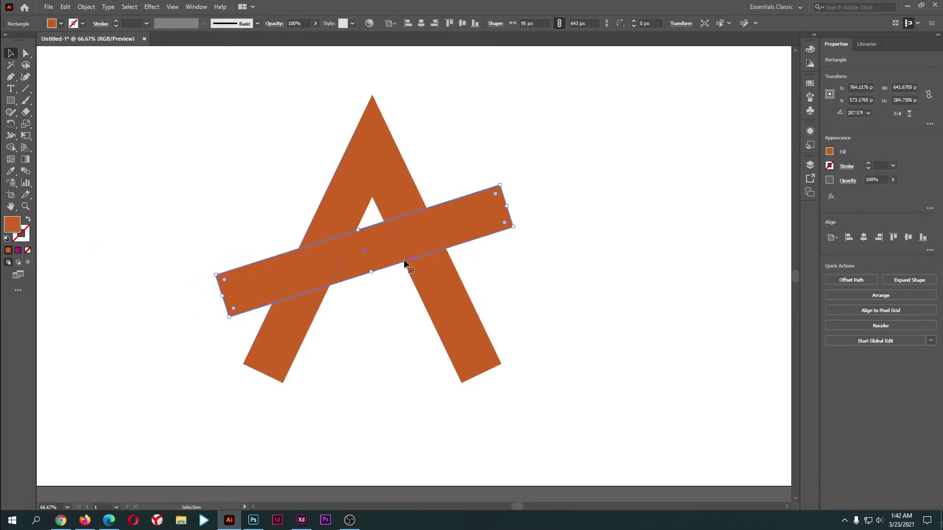
# Step: Copy and paste the crossbar and place the duplicate in the empty area to the right of the letter A
pyautogui.click(629, 291)
pyautogui.click(476, 216)
pyautogui.hotkey('ctrl', 'c')
pyautogui.hotkey('ctrl', 'v')
pyautogui.moveTo(504, 256); pyautogui.dragTo(714, 156)
pyautogui.click(475, 279)
# Step: Cut the crossbar's band out of the letter A with the Shape Builder tool, deleting the bar and its overlaps with both legs
pyautogui.moveTo(226, 187); pyautogui.dragTo(469, 322)
pyautogui.moveTo(11, 148); pyautogui.dragTo(51, 148)
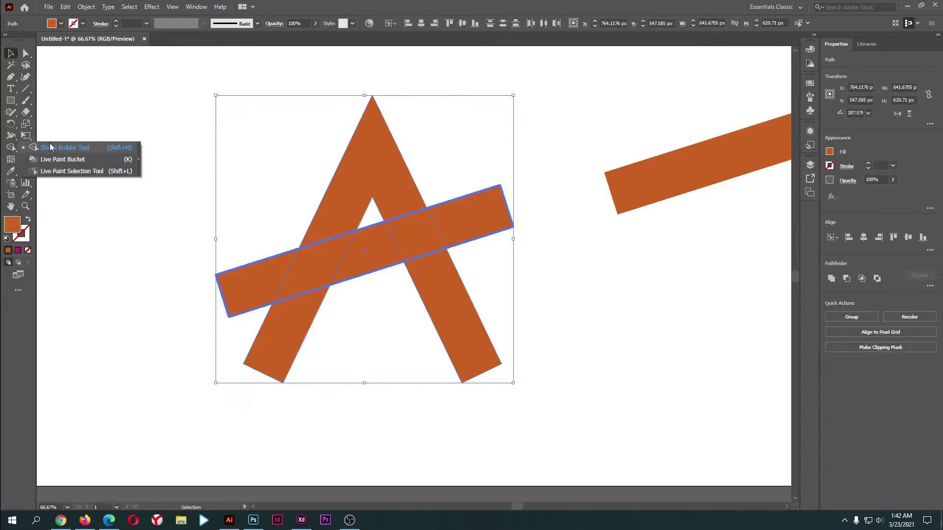
pyautogui.click(61, 149)
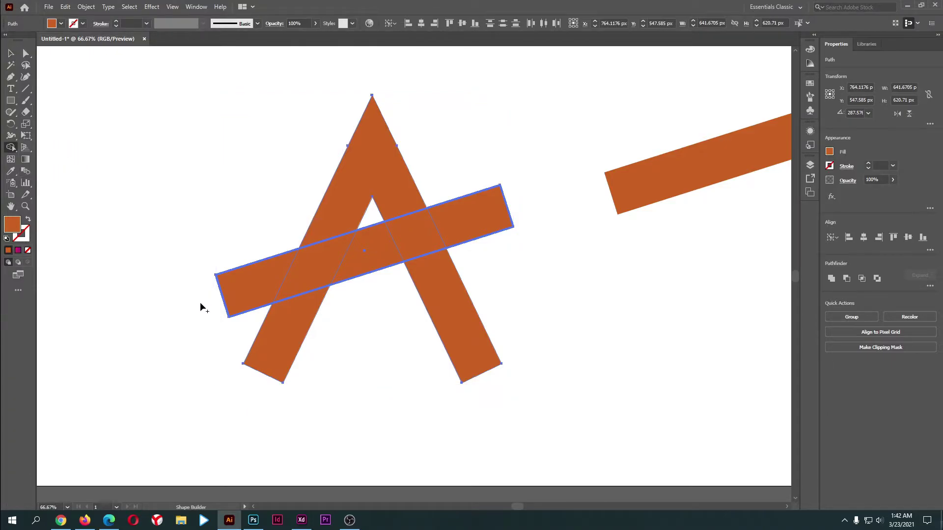
pyautogui.keyDown('alt'); pyautogui.click(262, 278); pyautogui.keyUp('alt')
pyautogui.keyDown('alt'); pyautogui.click(299, 275); pyautogui.keyUp('alt')
pyautogui.keyDown('alt'); pyautogui.click(350, 259); pyautogui.keyUp('alt')
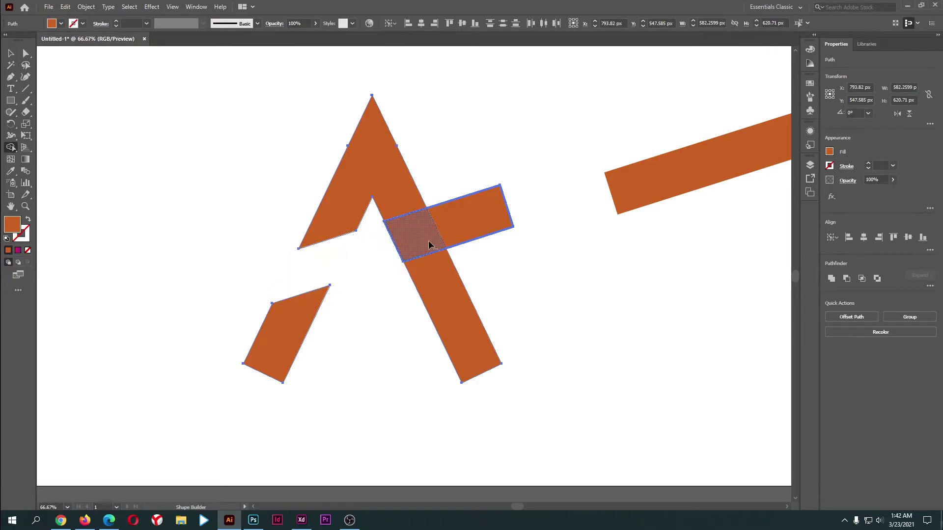
pyautogui.moveTo(429, 246); pyautogui.dragTo(450, 231)
pyautogui.click(11, 53)
pyautogui.click(210, 276)
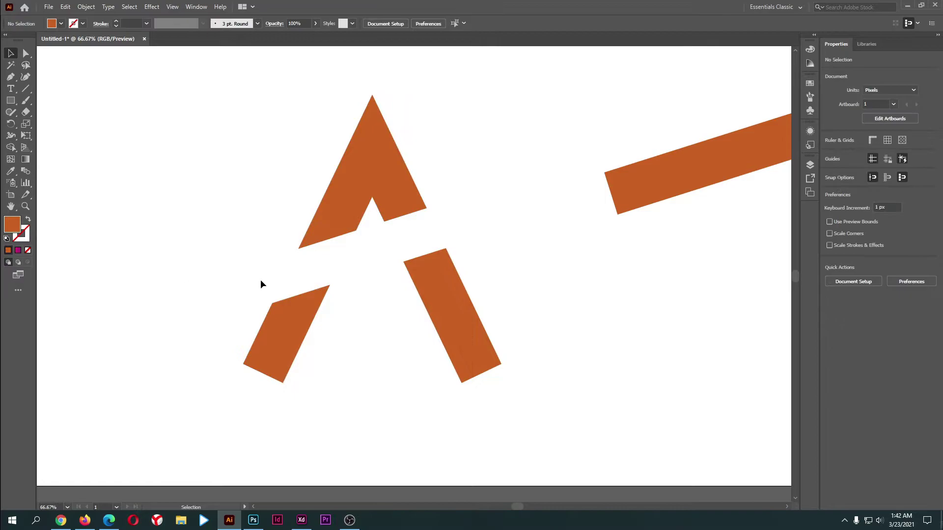
# Step: Move the spare crossbar into the gap cut through the letter A and adjust its alignment with the cut edges
pyautogui.moveTo(638, 183); pyautogui.dragTo(271, 278)
pyautogui.moveTo(373, 263); pyautogui.dragTo(354, 269)
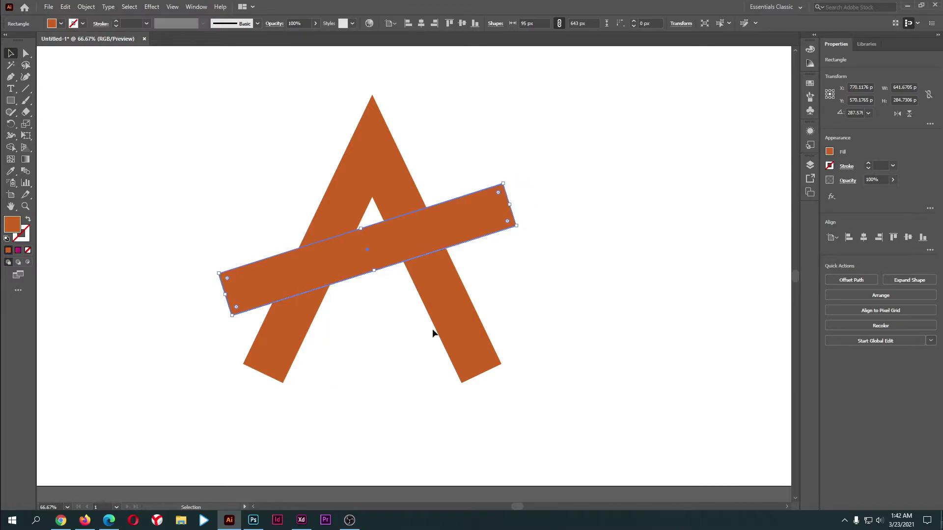
pyautogui.click(627, 319)
pyautogui.click(423, 231)
pyautogui.hotkey('ctrl', 'shift', '[')
pyautogui.click(515, 296)
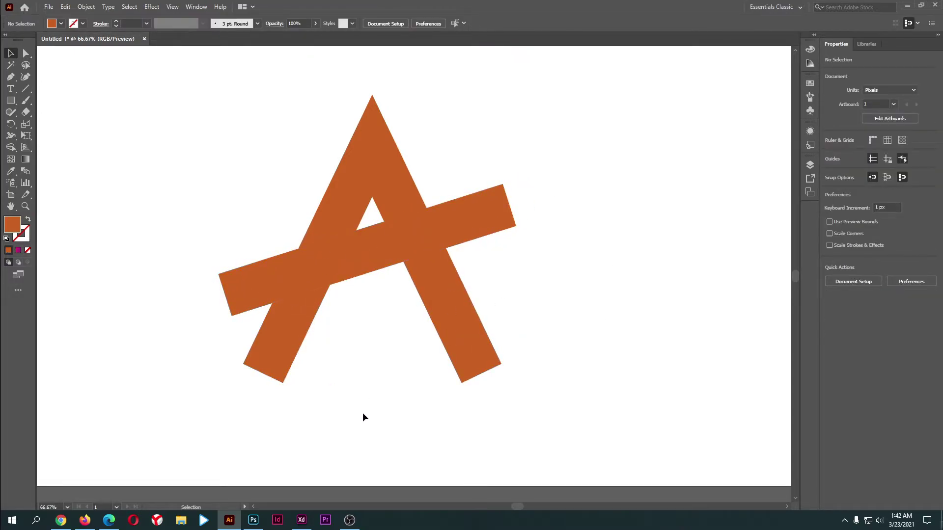
pyautogui.click(509, 225)
pyautogui.moveTo(508, 221); pyautogui.dragTo(457, 212)
pyautogui.hotkey('ctrl', 'z')
# Step: Fully round the crossbar's lower-right and upper-left corners
pyautogui.scroll(1, 516, 229)
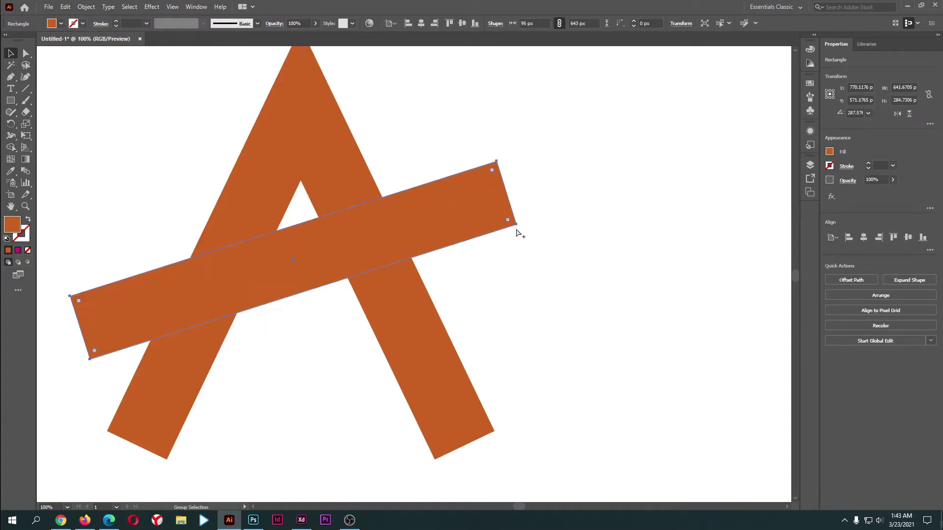
pyautogui.doubleClick(507, 220)
pyautogui.moveTo(508, 221); pyautogui.dragTo(334, 181)
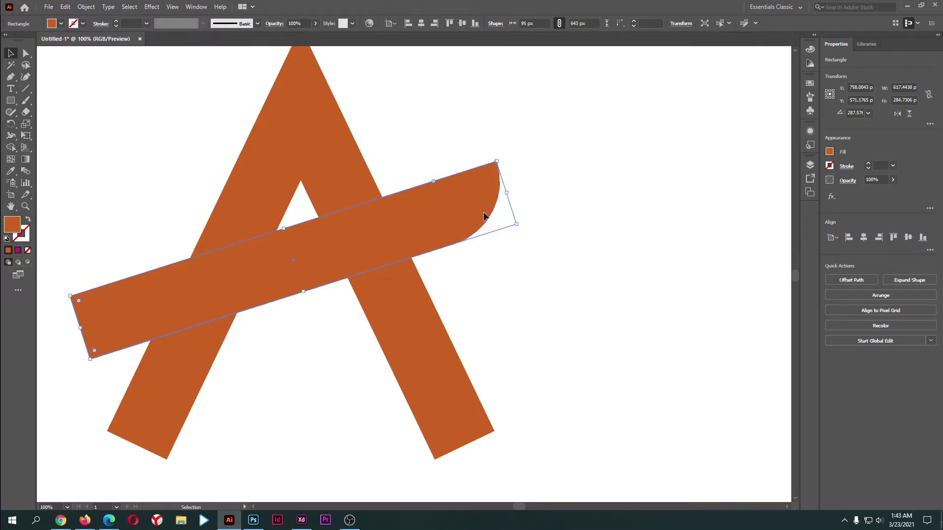
pyautogui.moveTo(78, 300); pyautogui.dragTo(339, 379)
pyautogui.scroll(-1, 339, 379)
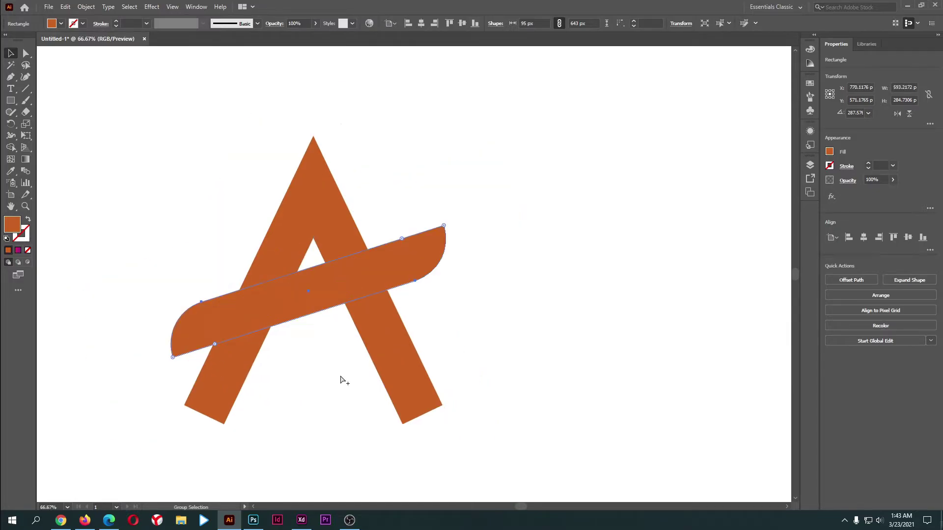
pyautogui.scroll(-1, 342, 381)
pyautogui.click(341, 428)
# Step: Round the inner bottom corner of the right leg and of the left leg as far as possible
pyautogui.press('v')
pyautogui.click(400, 338)
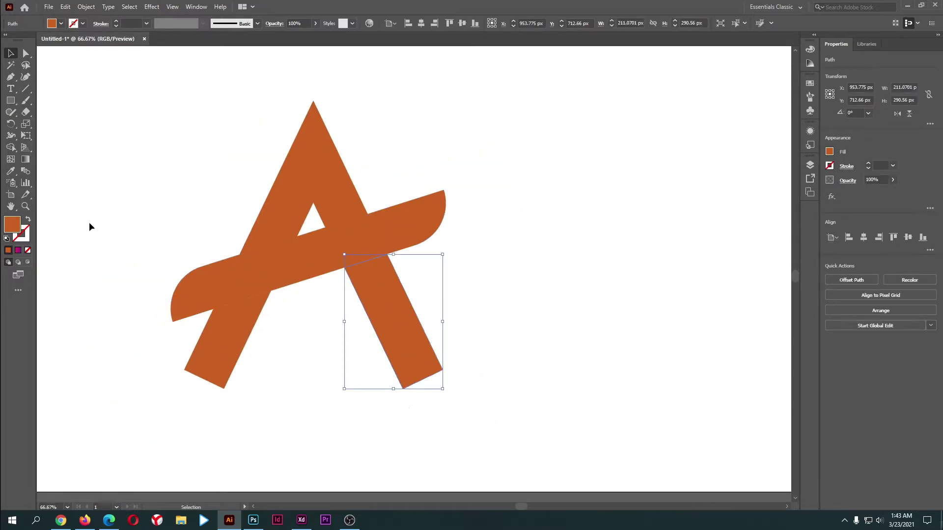
pyautogui.click(27, 55)
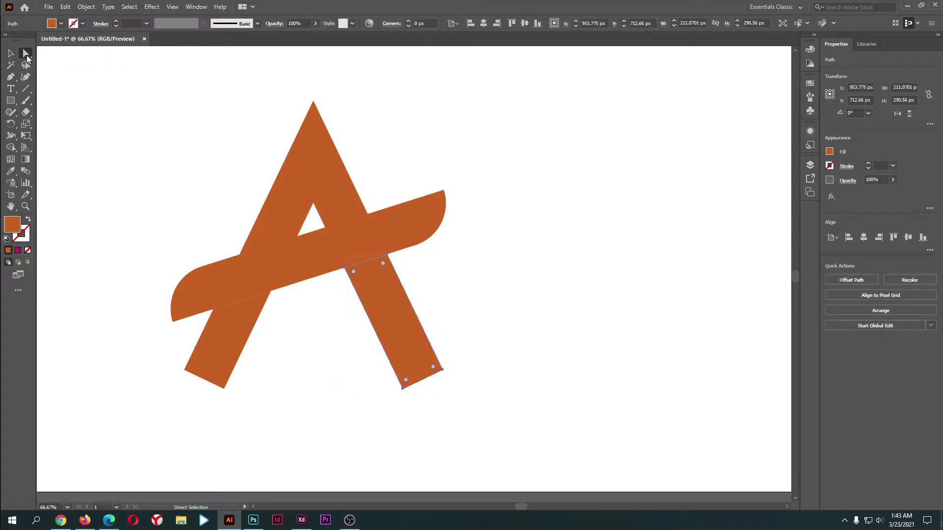
pyautogui.click(24, 55)
pyautogui.moveTo(406, 383); pyautogui.dragTo(434, 364)
pyautogui.click(217, 371)
pyautogui.moveTo(222, 381); pyautogui.dragTo(165, 320)
pyautogui.scroll(-1, 324, 426)
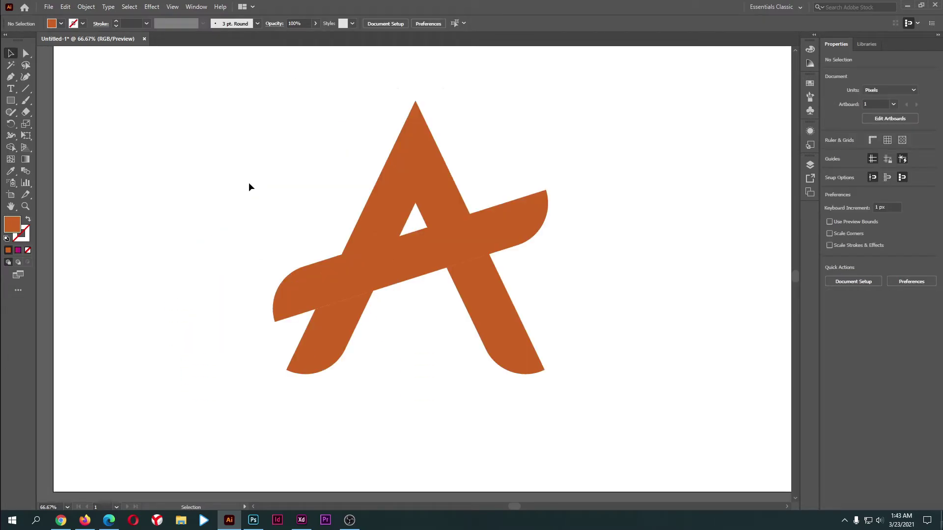
# Step: Round the two lower inner corners of the letter's top piece beside the counter, just above the crossbar
pyautogui.moveTo(248, 182); pyautogui.dragTo(519, 411)
pyautogui.click(421, 296)
pyautogui.click(408, 146)
pyautogui.click(23, 54)
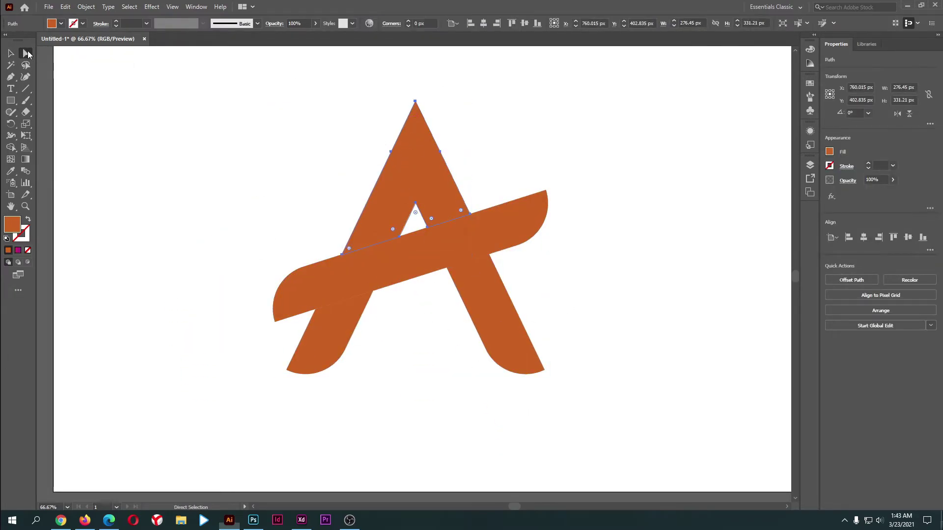
pyautogui.moveTo(433, 218); pyautogui.dragTo(458, 203)
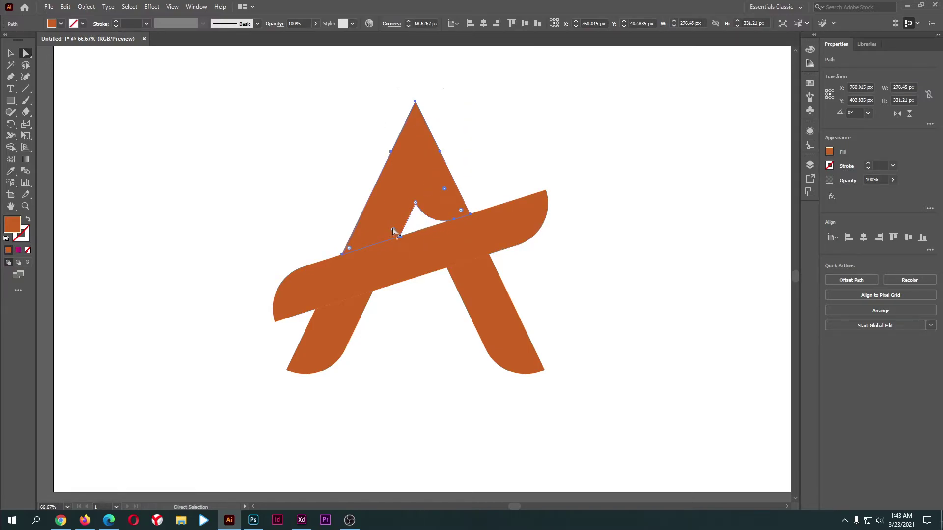
pyautogui.moveTo(395, 235); pyautogui.dragTo(543, 431)
pyautogui.press('v')
pyautogui.scroll(-1, 536, 393)
pyautogui.click(437, 290)
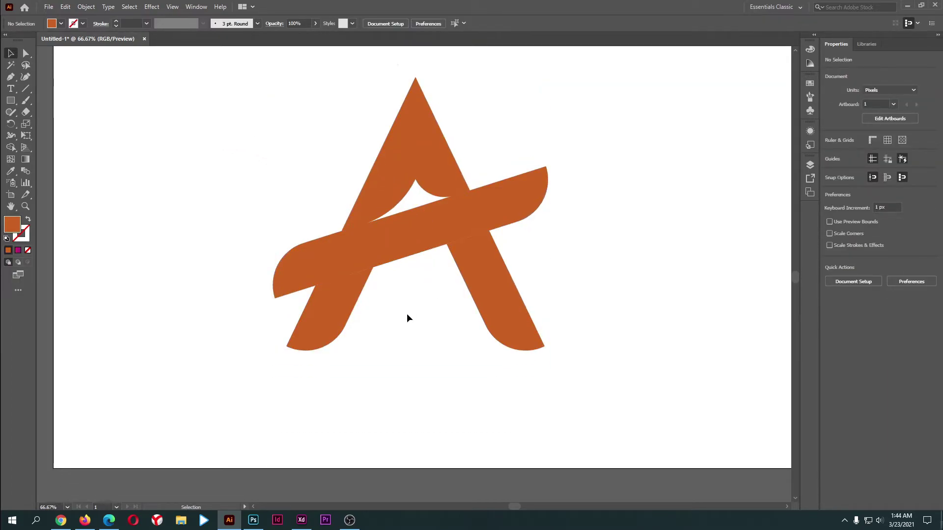
pyautogui.scroll(1, 462, 359)
pyautogui.click(440, 252)
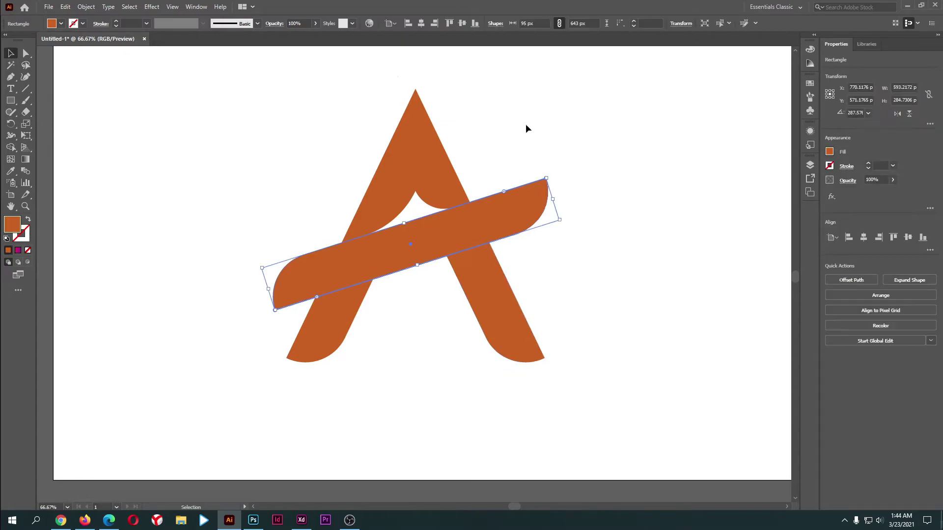
pyautogui.click(405, 381)
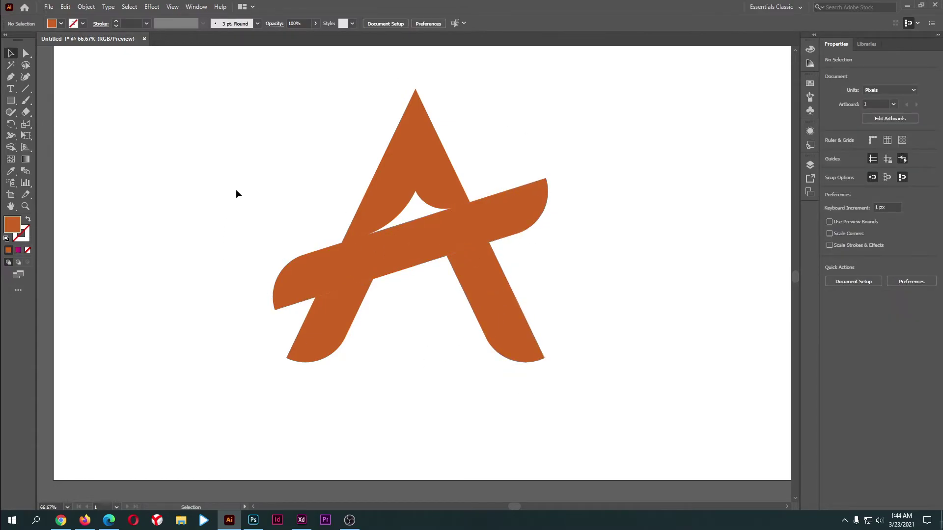
pyautogui.moveTo(234, 160); pyautogui.dragTo(503, 379)
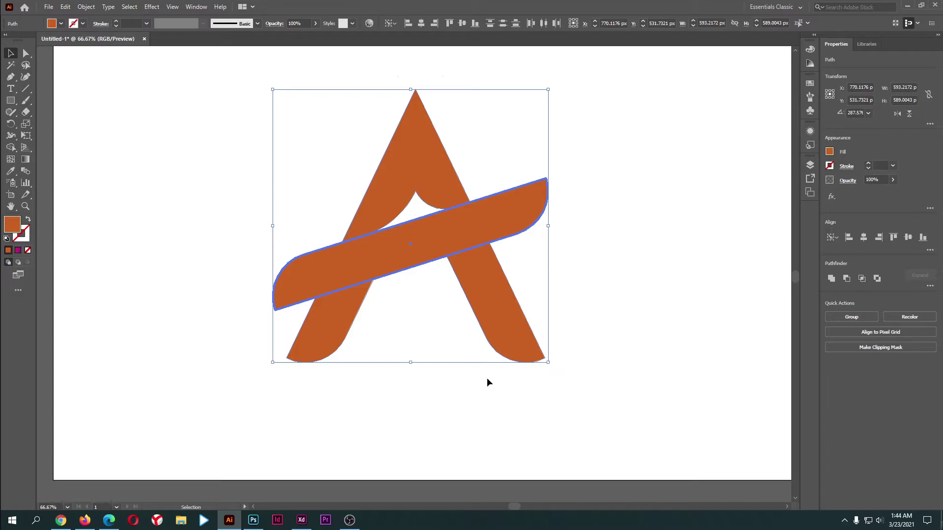
pyautogui.click(503, 382)
pyautogui.click(412, 229)
# Step: Try to expand all the shapes of the letter A
pyautogui.moveTo(198, 80); pyautogui.dragTo(587, 354)
pyautogui.click(86, 7)
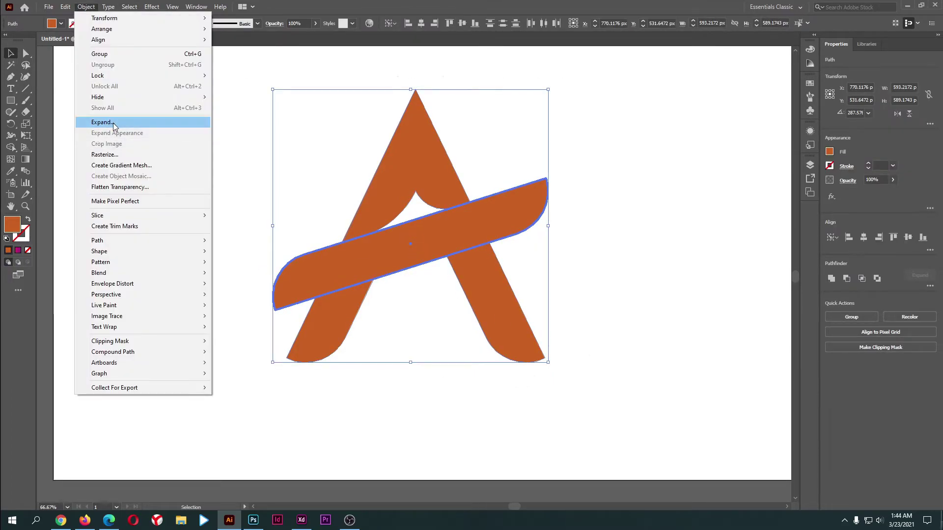
pyautogui.click(114, 123)
pyautogui.click(215, 299)
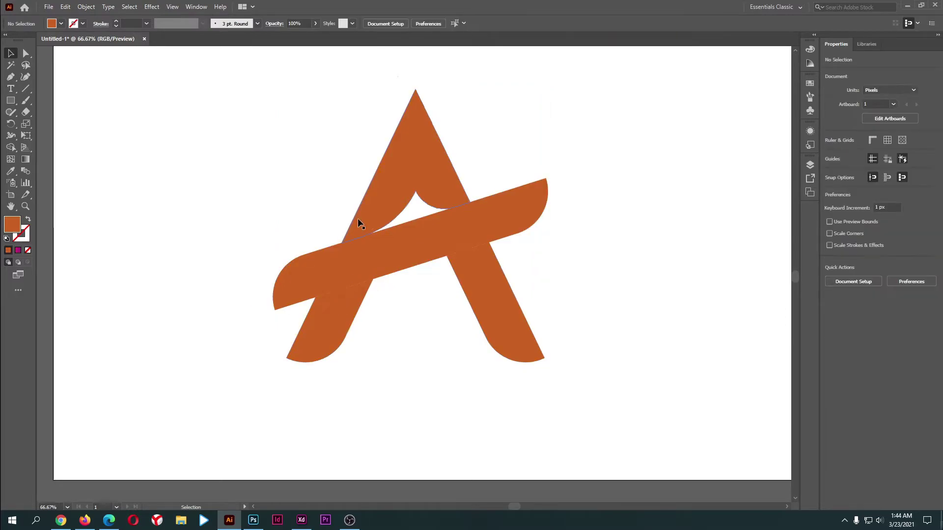
# Step: Fill the letter's top piece and both legs with the magenta-to-purple linear gradient, leaving out the crossbar
pyautogui.click(394, 180)
pyautogui.hotkey('ctrl', 'shift', 'a')
pyautogui.click(397, 182)
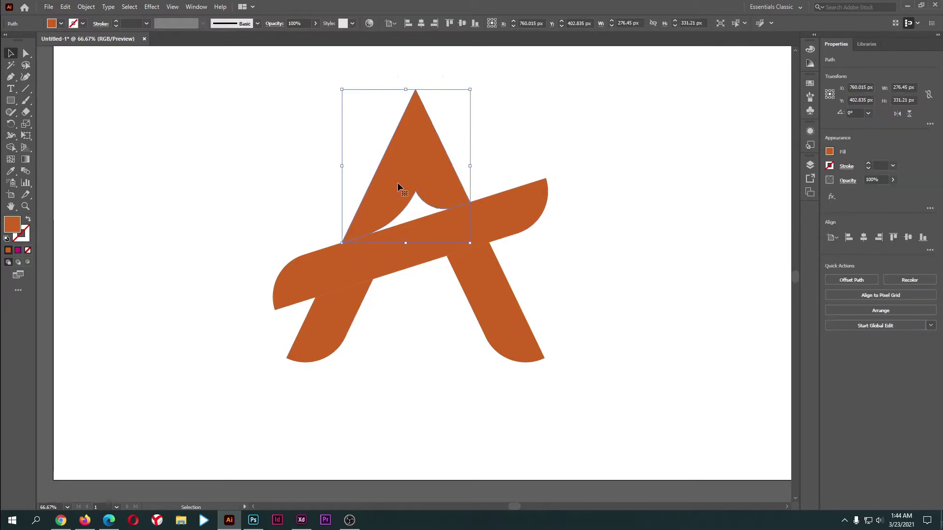
pyautogui.keyDown('shift'); pyautogui.click(345, 305); pyautogui.keyUp('shift')
pyautogui.keyDown('shift'); pyautogui.click(494, 310); pyautogui.keyUp('shift')
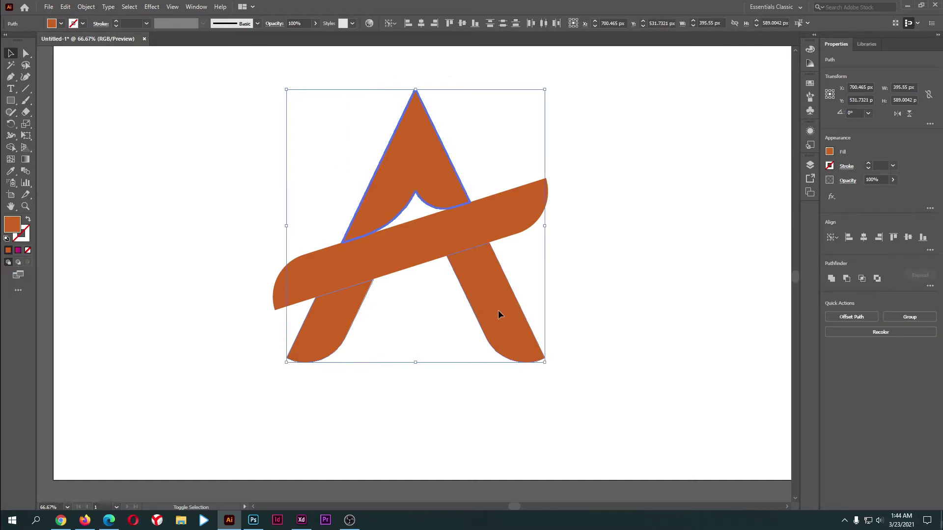
pyautogui.click(17, 252)
pyautogui.moveTo(517, 249); pyautogui.dragTo(663, 232)
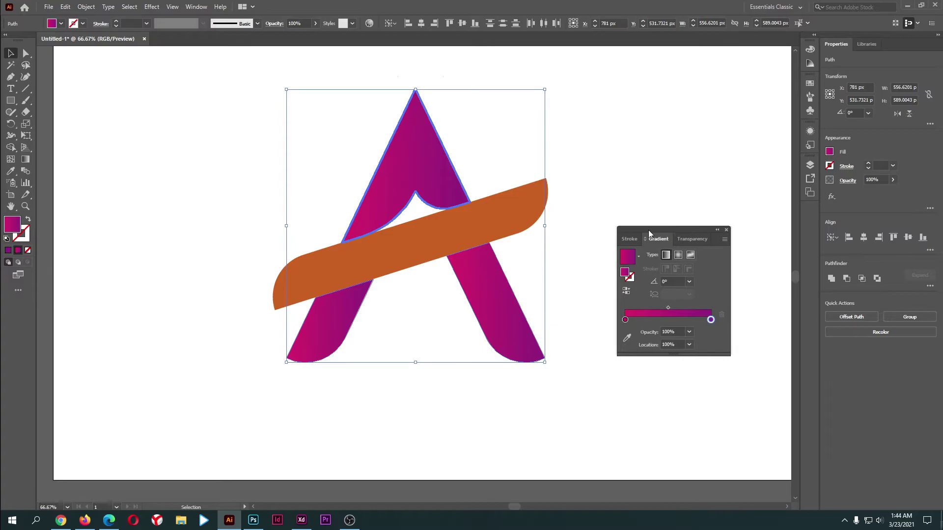
pyautogui.click(555, 290)
# Step: Apply the same magenta-to-purple linear gradient to the crossbar
pyautogui.click(456, 226)
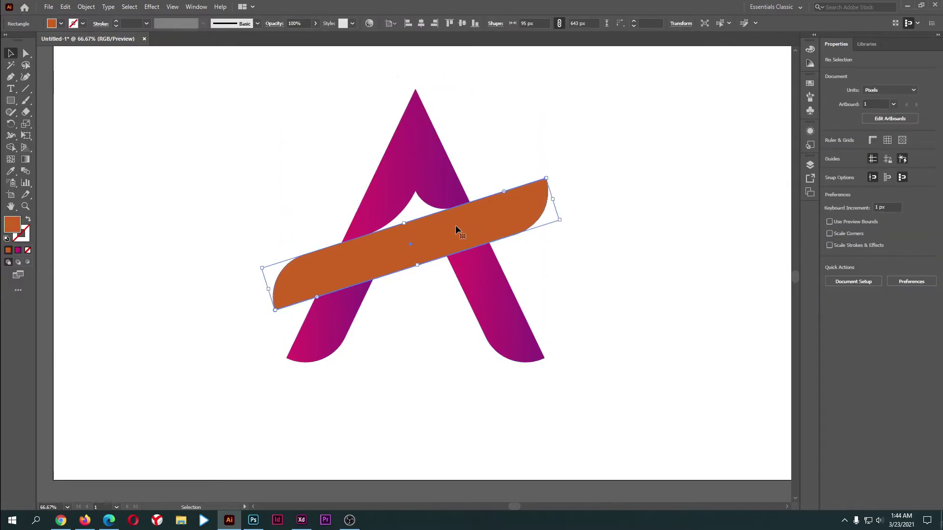
pyautogui.click(18, 251)
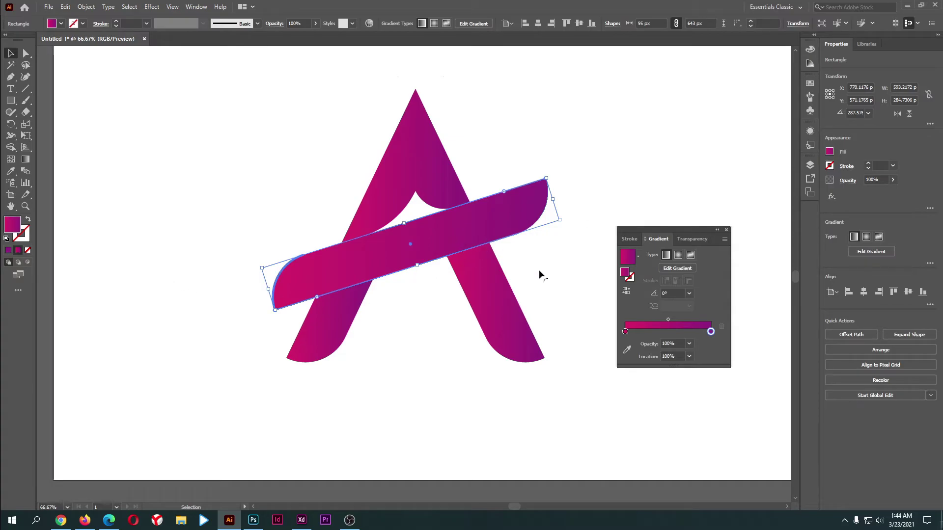
pyautogui.click(565, 295)
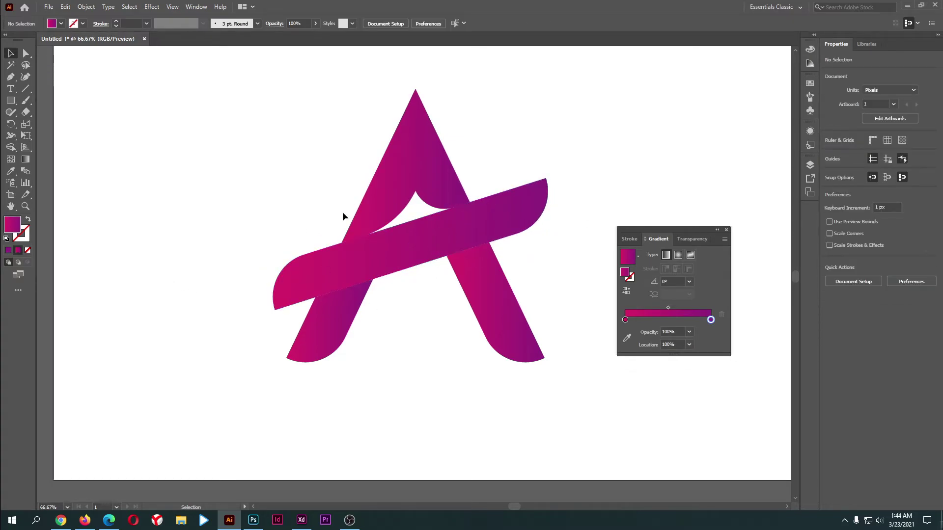
# Step: Recolor the crossbar's gradient to run from RGB Cyan to the medium blue swatch 0071BC
pyautogui.scroll(-3, 395, 356)
pyautogui.scroll(5, 407, 331)
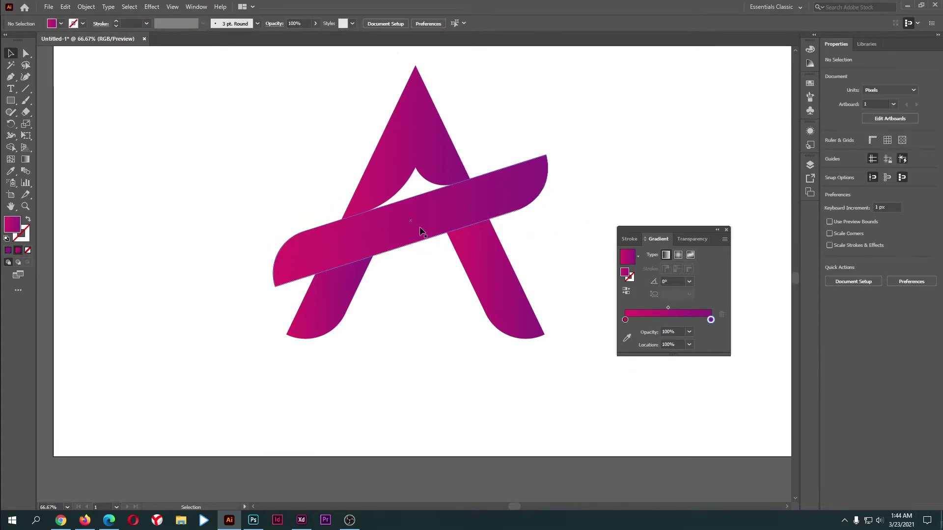
pyautogui.click(415, 270)
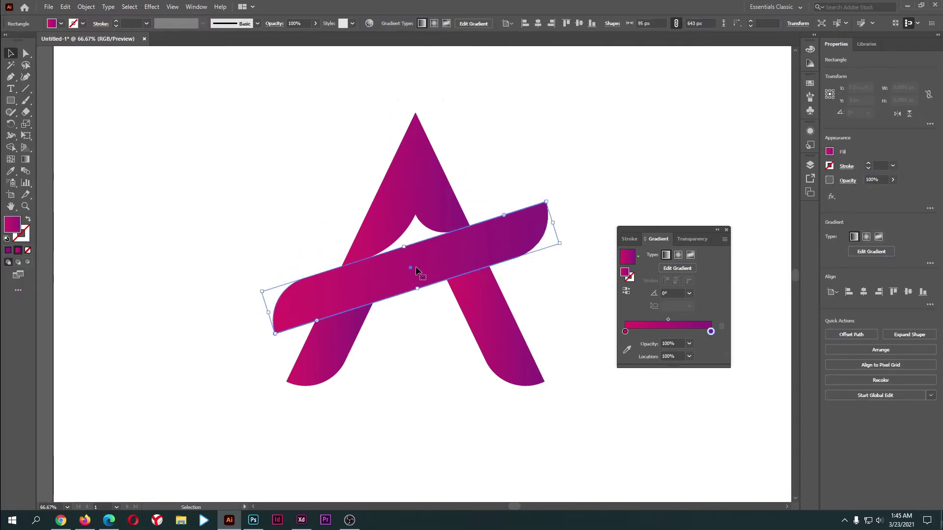
pyautogui.doubleClick(626, 332)
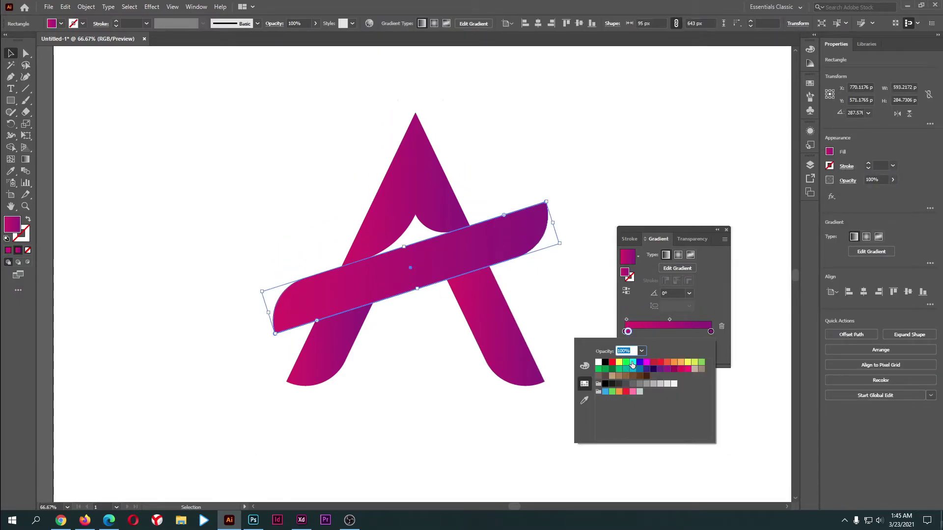
pyautogui.click(633, 363)
pyautogui.click(711, 332)
pyautogui.doubleClick(711, 333)
pyautogui.click(640, 363)
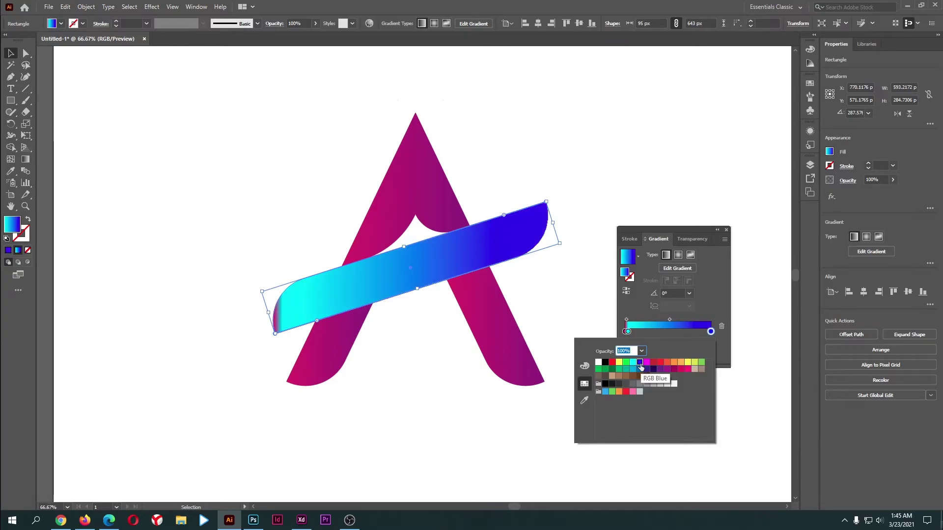
pyautogui.click(640, 370)
pyautogui.click(674, 335)
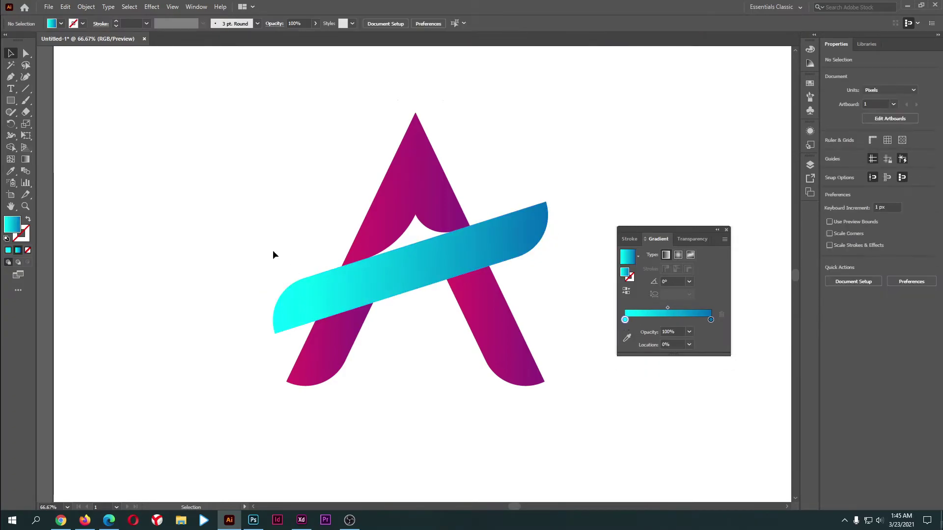
pyautogui.click(407, 208)
pyautogui.keyDown('shift'); pyautogui.click(488, 333); pyautogui.keyUp('shift')
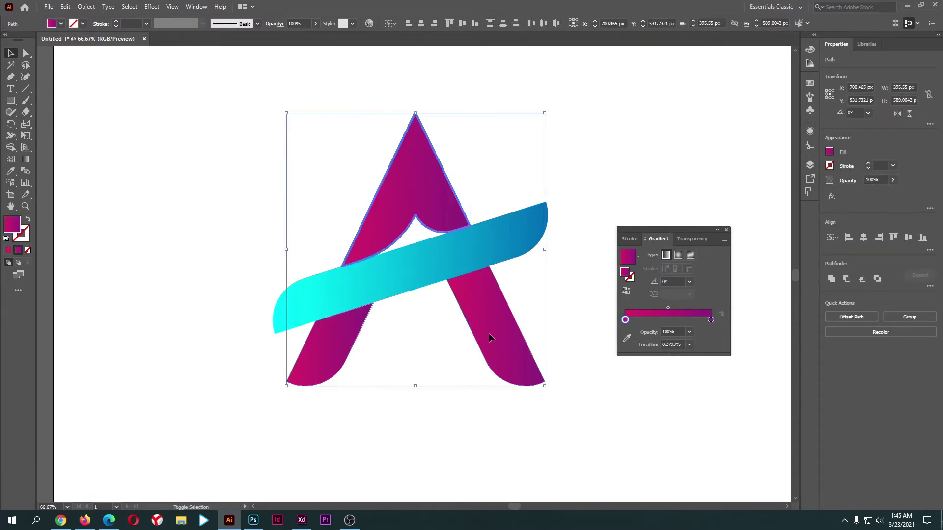
pyautogui.doubleClick(626, 320)
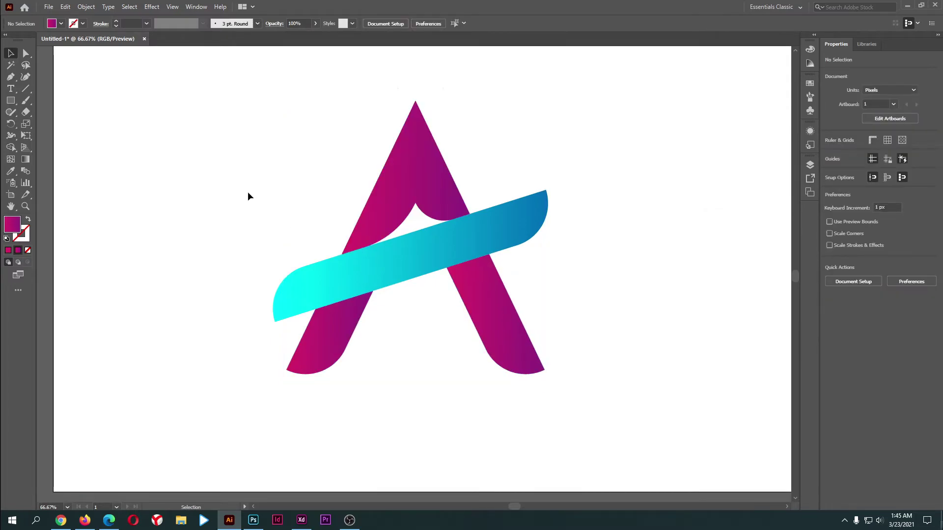
pyautogui.moveTo(241, 166); pyautogui.dragTo(476, 339)
pyautogui.click(365, 176)
pyautogui.scroll(-1, 307, 211)
pyautogui.moveTo(306, 212); pyautogui.dragTo(488, 378)
pyautogui.scroll(1, 467, 393)
pyautogui.click(443, 412)
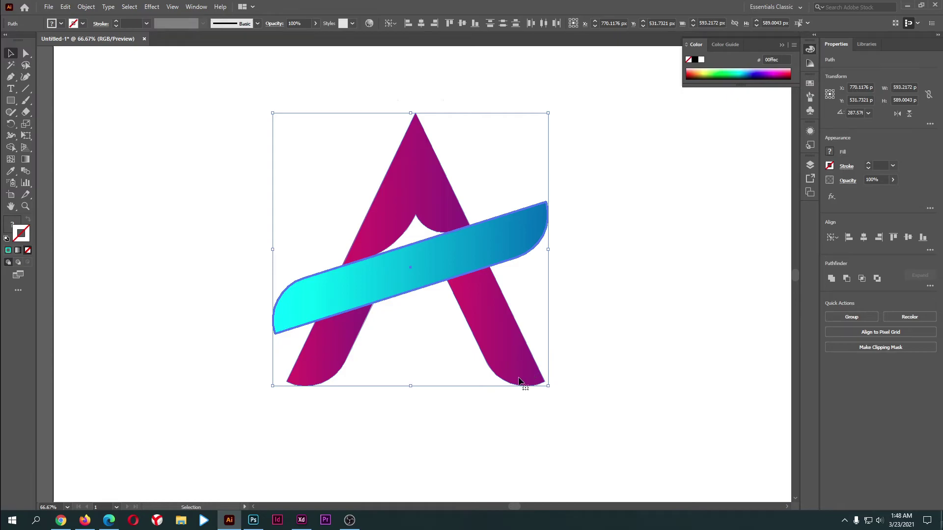
pyautogui.scroll(-1, 520, 379)
pyautogui.click(566, 294)
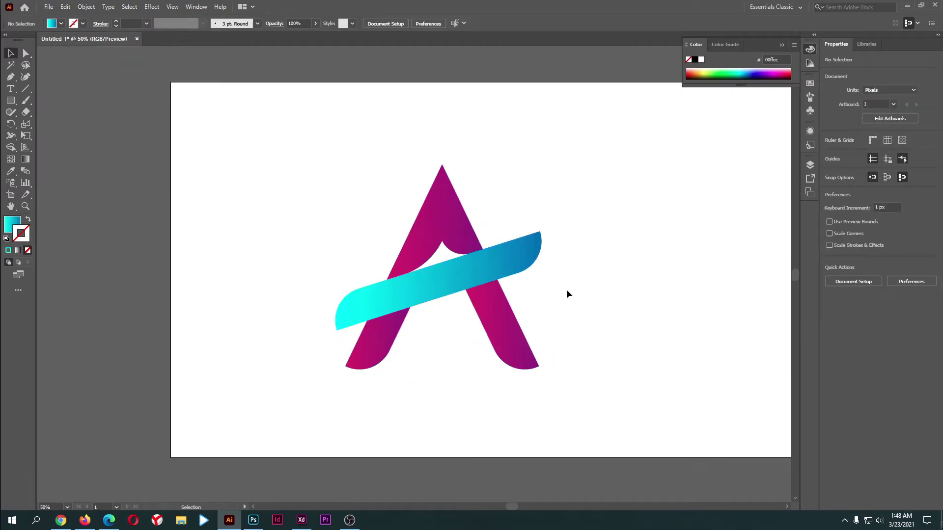
pyautogui.click(524, 269)
pyautogui.click(622, 332)
pyautogui.scroll(-1, 688, 364)
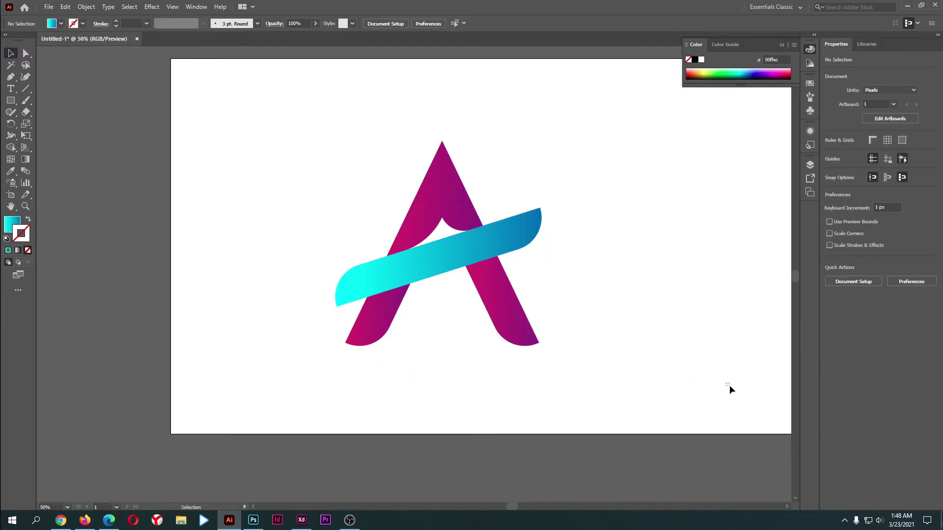
pyautogui.moveTo(787, 393); pyautogui.dragTo(790, 393)
pyautogui.scroll(1, 546, 340)
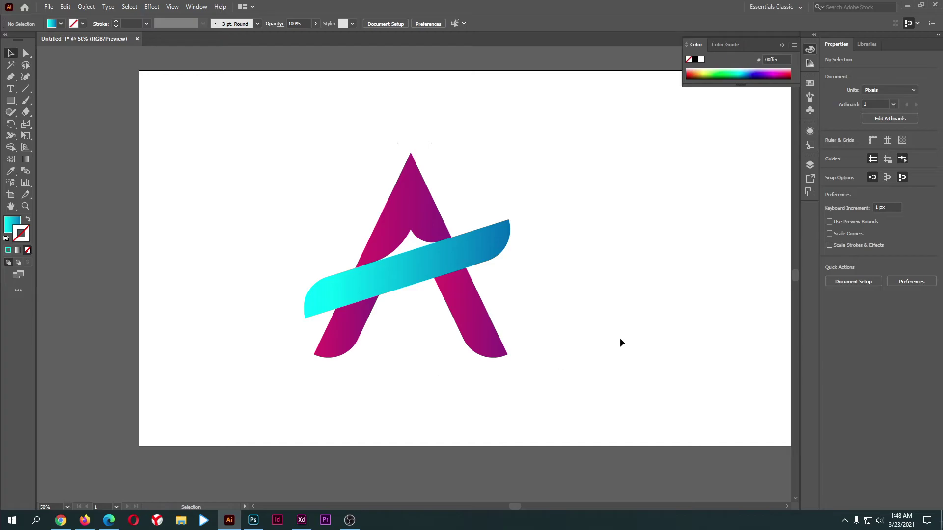
# Step: Try orange-red swatches for the first and last stops of the crossbar's gradient
pyautogui.click(404, 275)
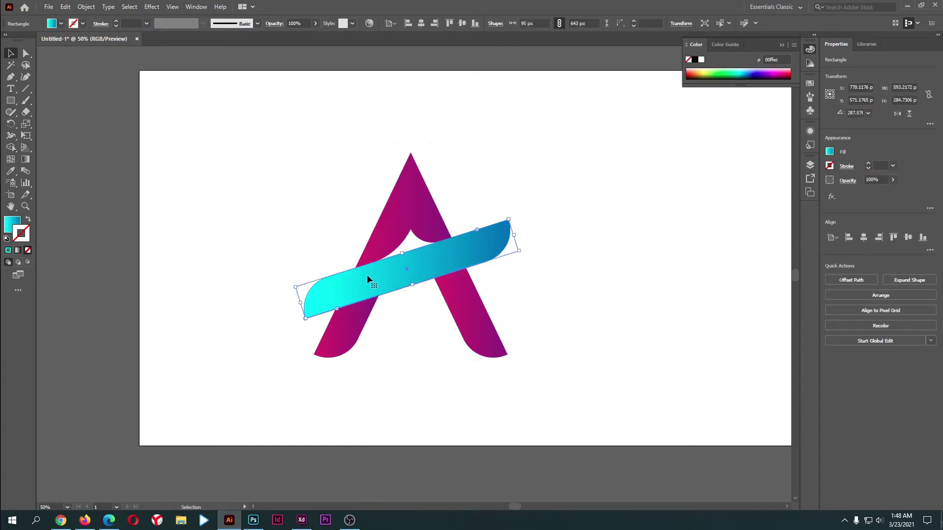
pyautogui.click(17, 250)
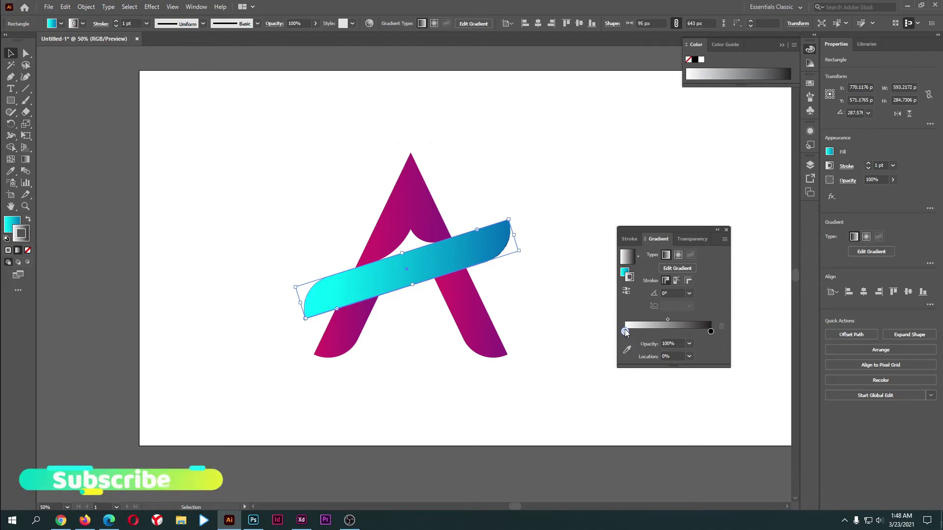
pyautogui.doubleClick(625, 332)
pyautogui.click(654, 363)
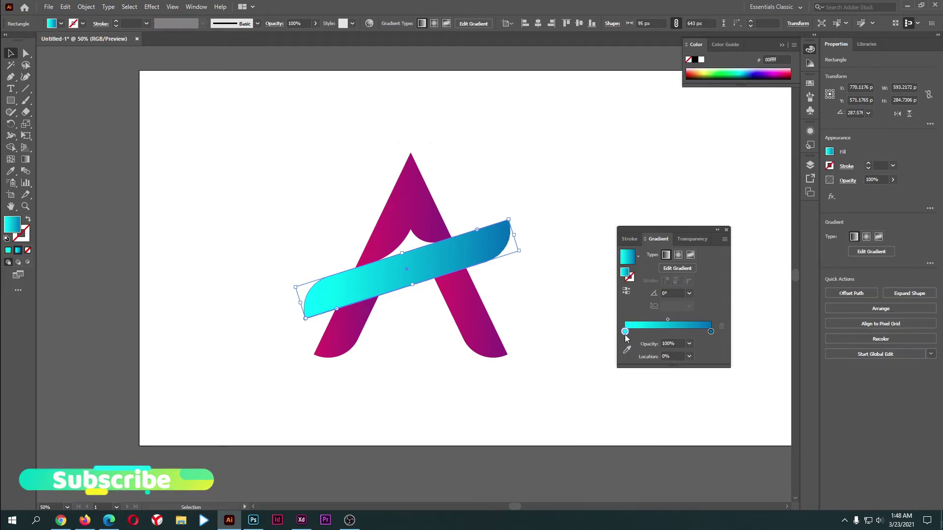
pyautogui.doubleClick(626, 334)
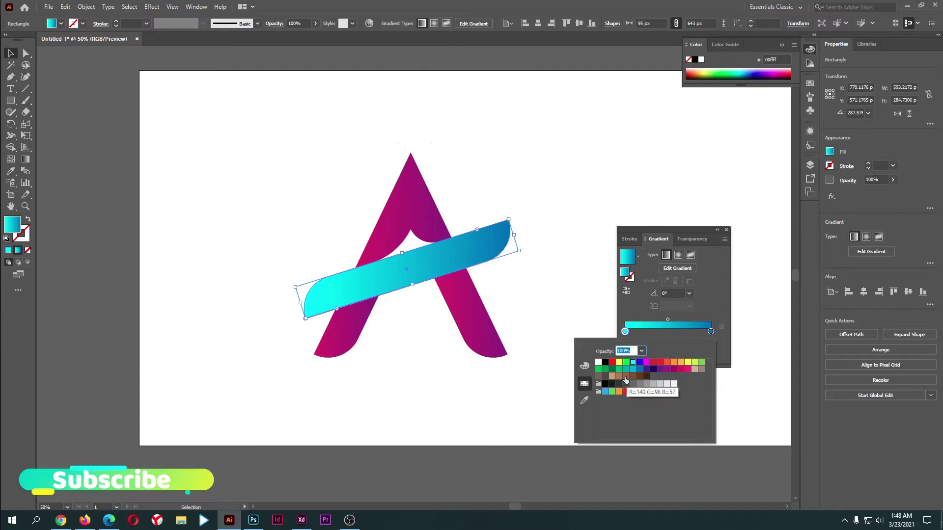
pyautogui.click(653, 388)
pyautogui.doubleClick(711, 332)
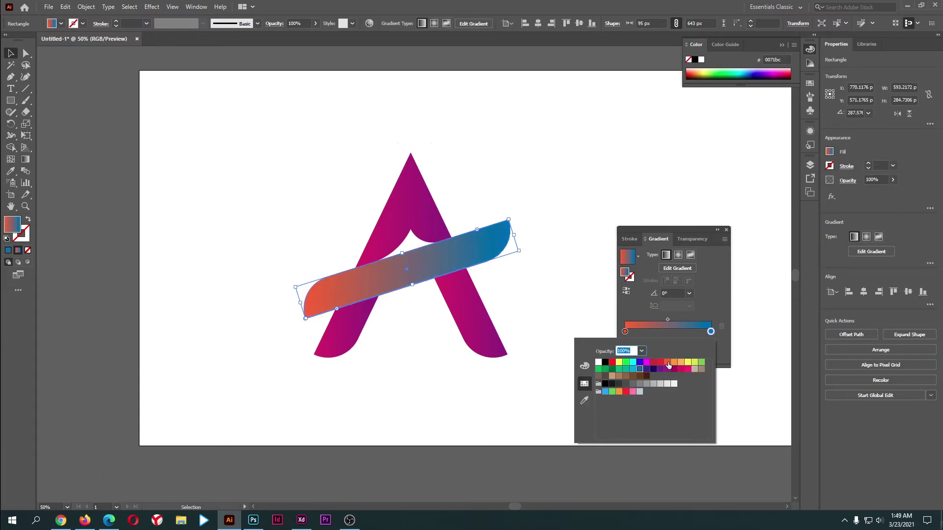
pyautogui.click(668, 363)
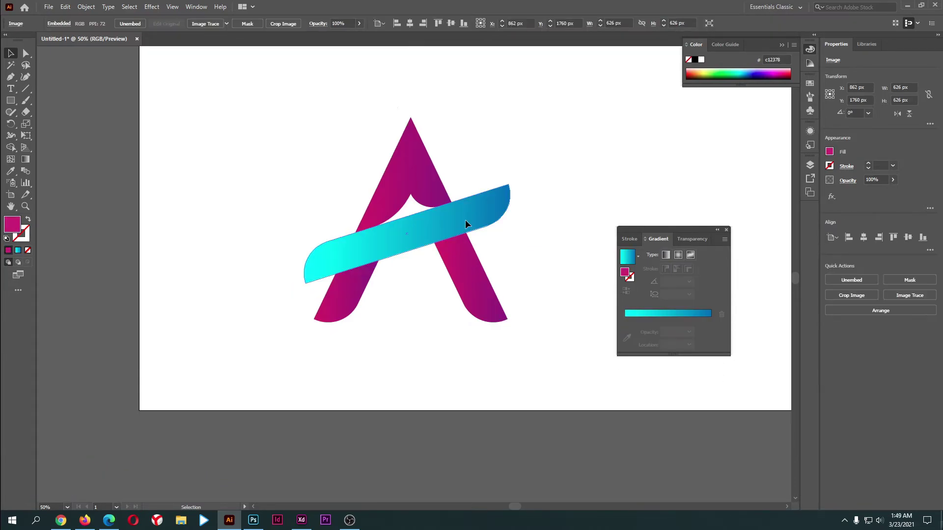
# Step: Set the crossbar's gradient stops to the pinks C12378 and EA2E7B, sampled with the color picker eyedropper
pyautogui.doubleClick(625, 332)
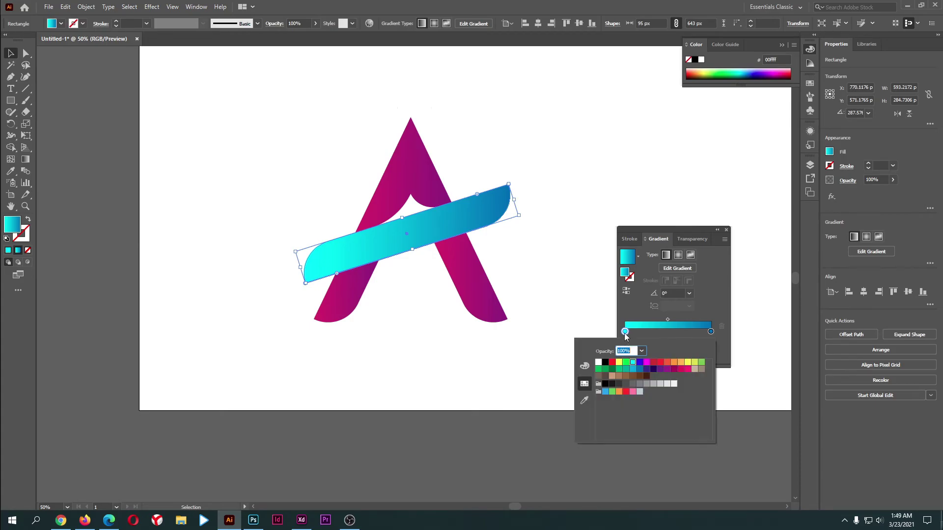
pyautogui.click(583, 400)
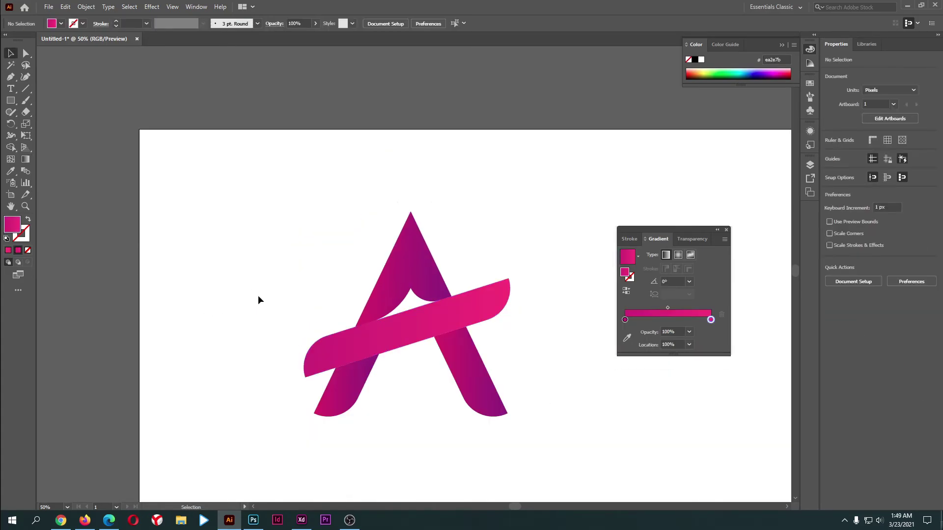
pyautogui.moveTo(275, 231); pyautogui.dragTo(449, 448)
pyautogui.click(449, 448)
pyautogui.moveTo(346, 235); pyautogui.dragTo(465, 436)
pyautogui.click(460, 446)
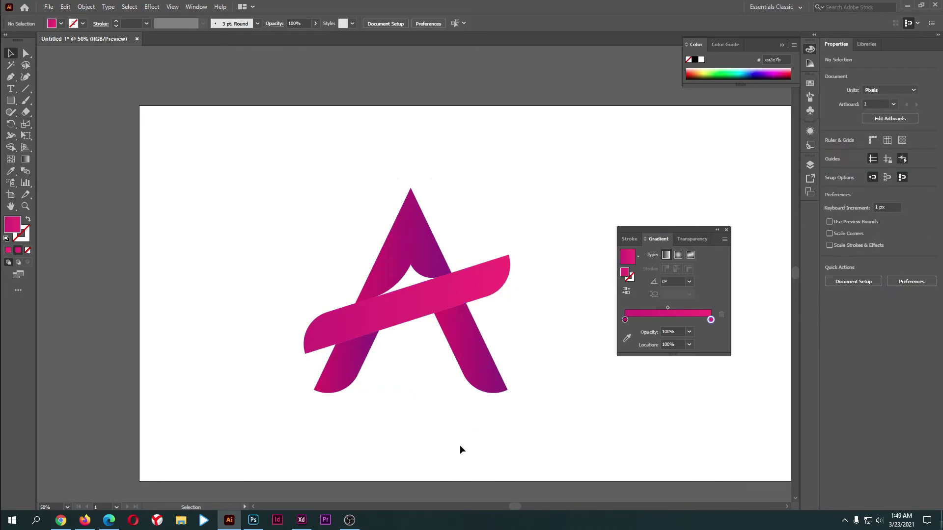
pyautogui.scroll(-1, 450, 448)
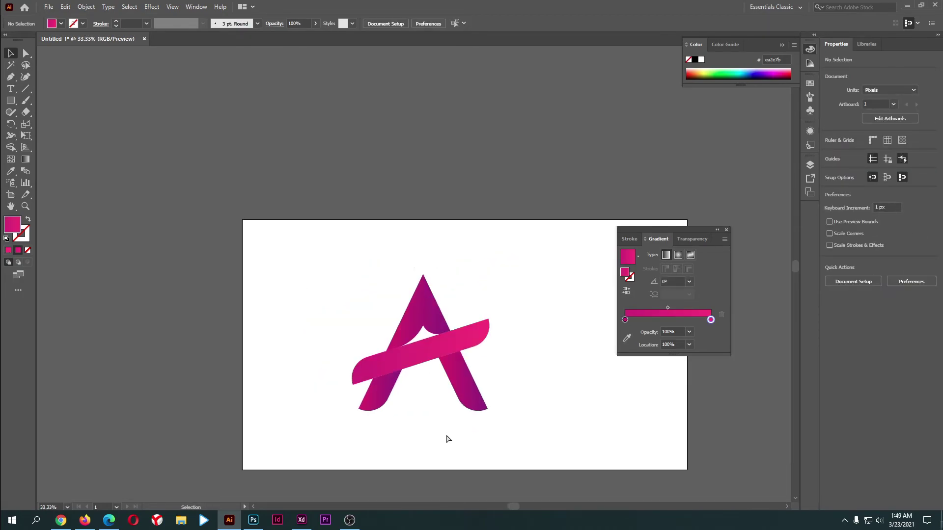
# Step: Draw a dark navy (000851) square about 930 px wide around the letter A and send it behind the logo
pyautogui.scroll(1, 447, 436)
pyautogui.click(10, 100)
pyautogui.click(53, 99)
pyautogui.moveTo(236, 123)
pyautogui.mouseDown()
pyautogui.moveTo(491, 390)
pyautogui.moveTo(560, 446)
pyautogui.mouseUp()
pyautogui.click(9, 54)
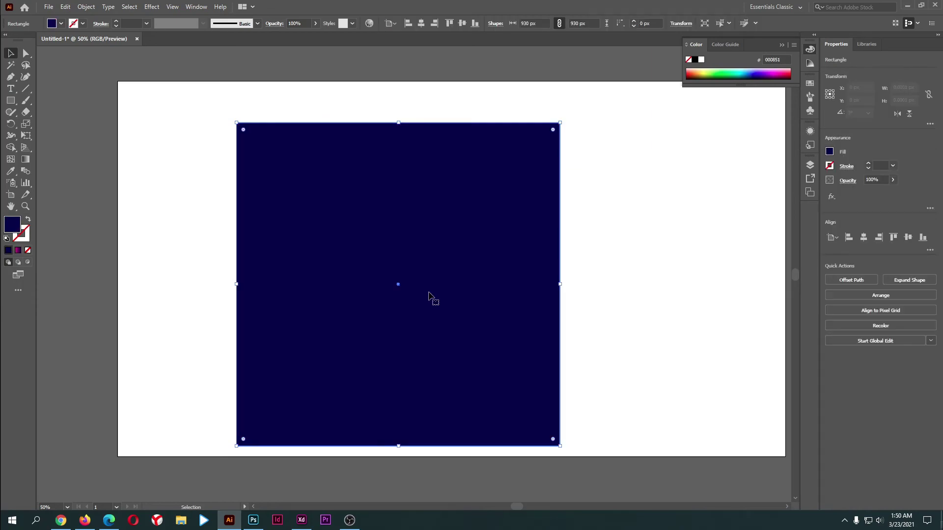
pyautogui.rightClick(431, 294)
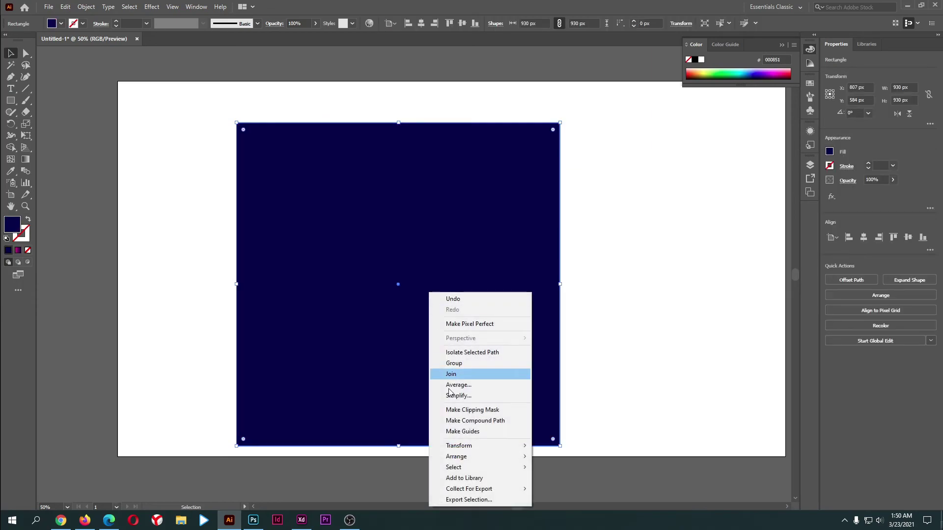
pyautogui.moveTo(523, 457)
pyautogui.click(563, 489)
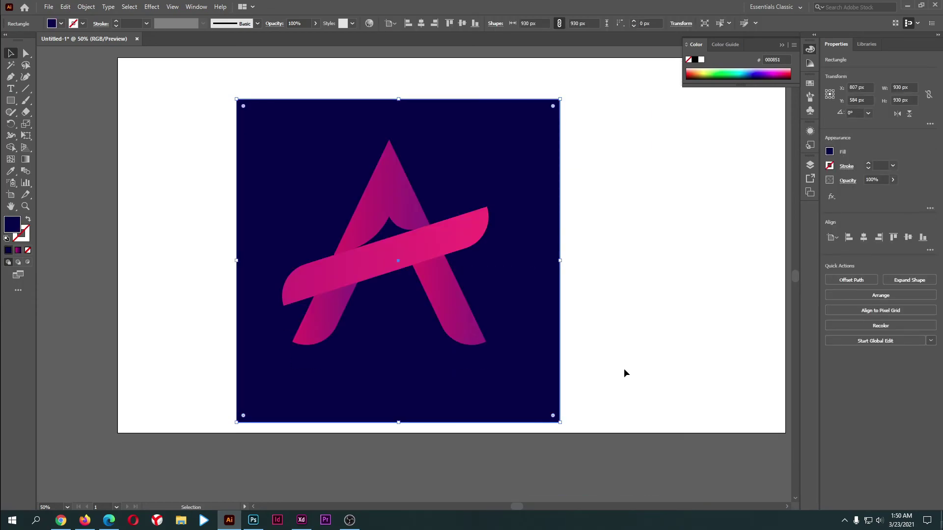
pyautogui.click(625, 355)
# Step: Set the background square's opacity to 80% and lock the square
pyautogui.click(527, 304)
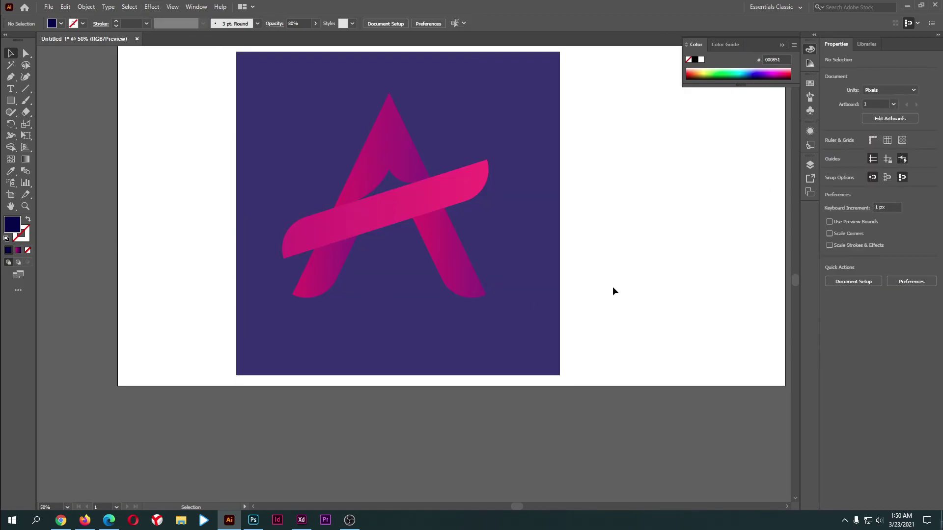
pyautogui.scroll(2, 612, 287)
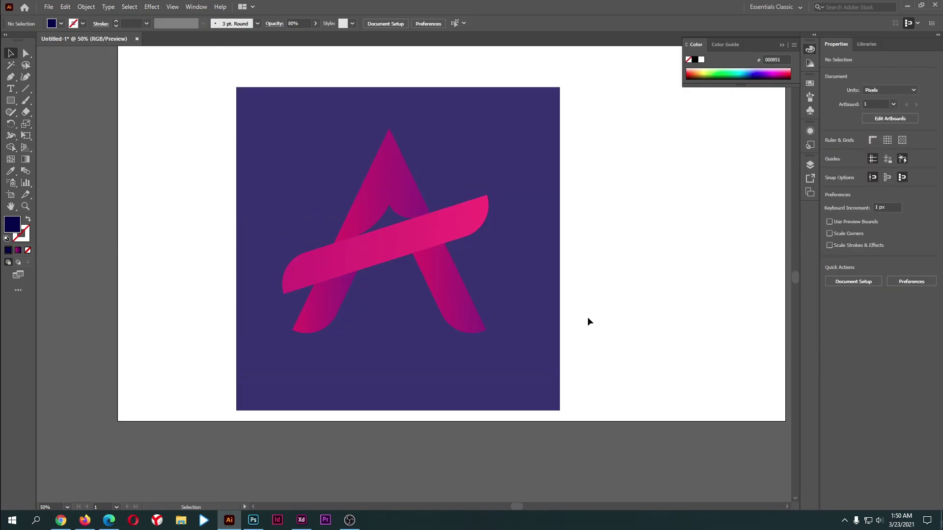
pyautogui.click(283, 225)
pyautogui.hotkey('ctrl', '2')
# Step: Expand the gradient fills of the letter A and its crossbar to 255 objects and group the pieces
pyautogui.moveTo(285, 157); pyautogui.dragTo(462, 326)
pyautogui.rightClick(426, 275)
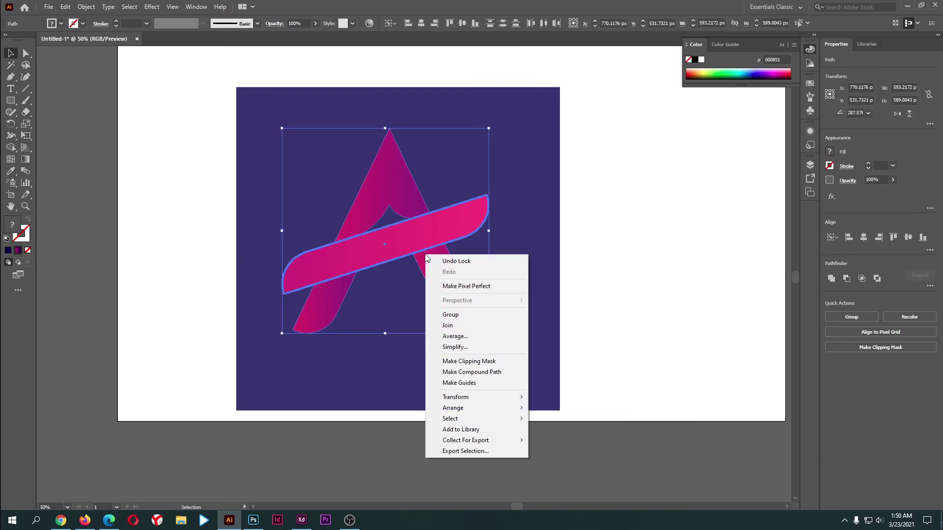
pyautogui.click(86, 6)
pyautogui.click(98, 122)
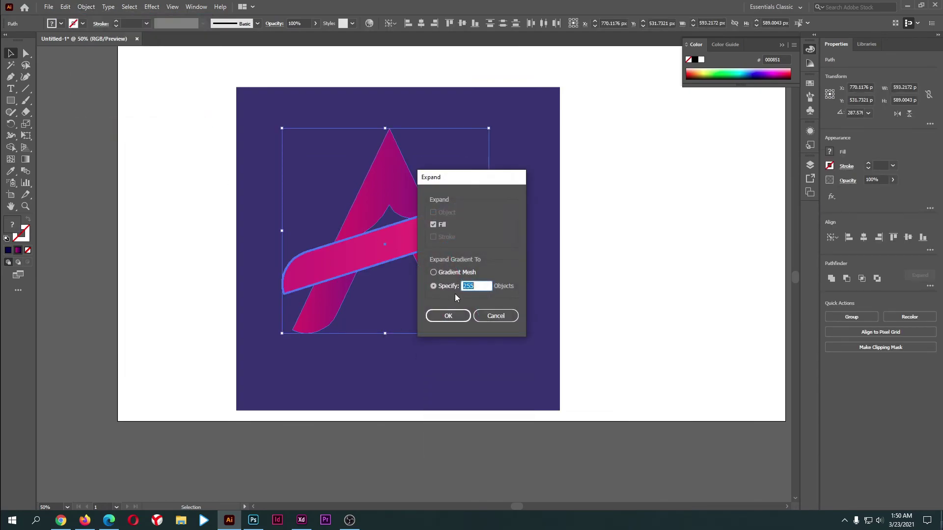
pyautogui.press('Return')
pyautogui.rightClick(418, 232)
pyautogui.click(453, 308)
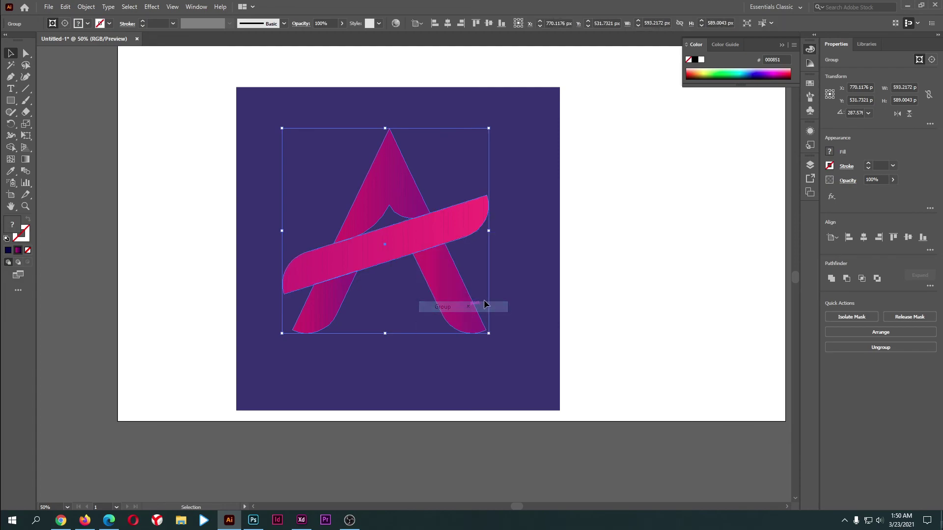
# Step: Scale the grouped logo down to about 279 by 278 px and place it slightly above the centre of the background square
pyautogui.moveTo(421, 269); pyautogui.dragTo(323, 270)
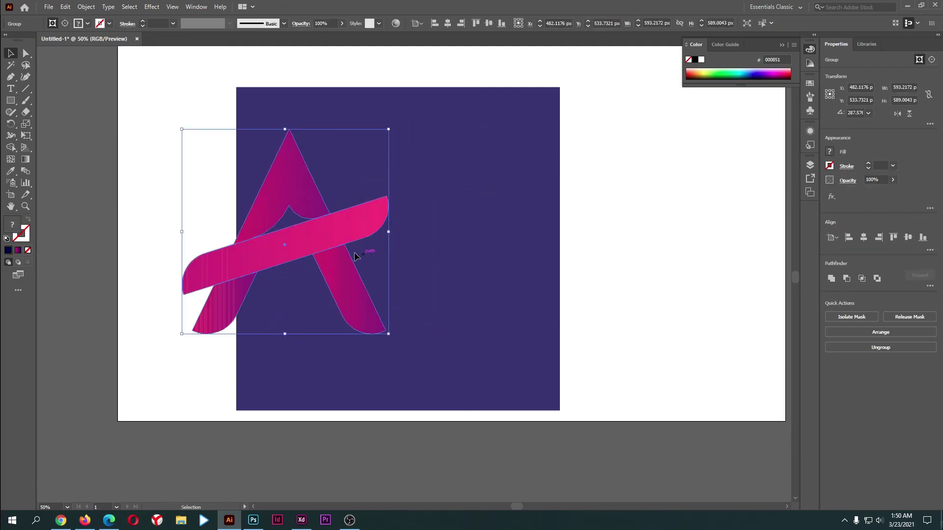
pyautogui.moveTo(388, 340); pyautogui.dragTo(365, 228)
pyautogui.moveTo(322, 177); pyautogui.dragTo(422, 246)
pyautogui.scroll(6, 412, 294)
pyautogui.scroll(-4, 412, 295)
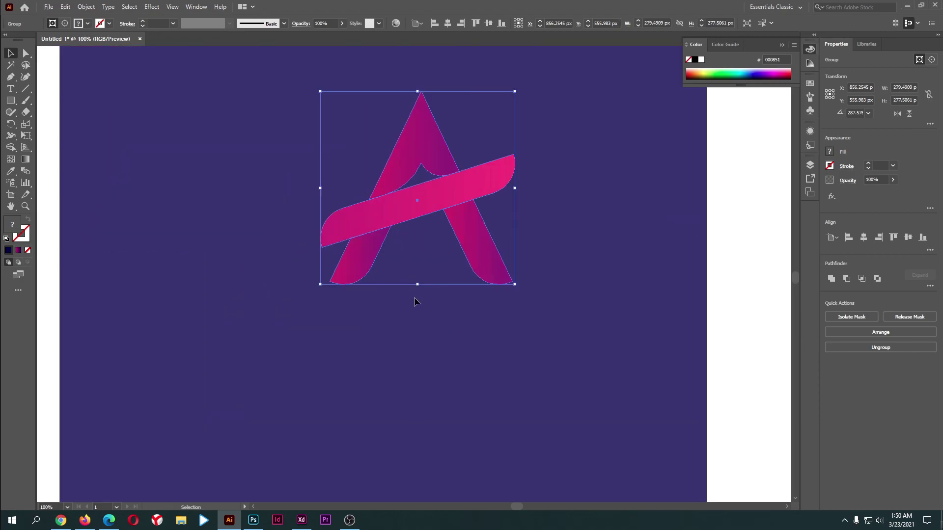
pyautogui.scroll(2, 446, 264)
pyautogui.click(592, 320)
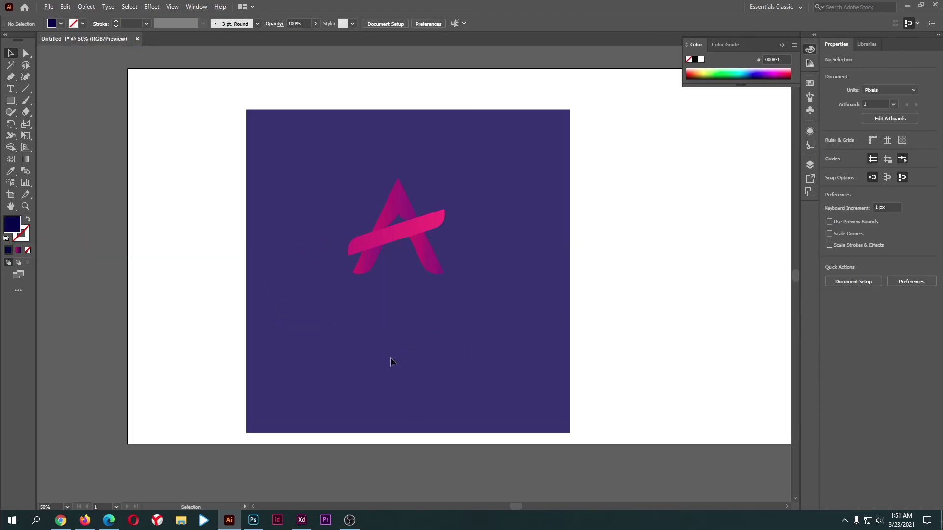